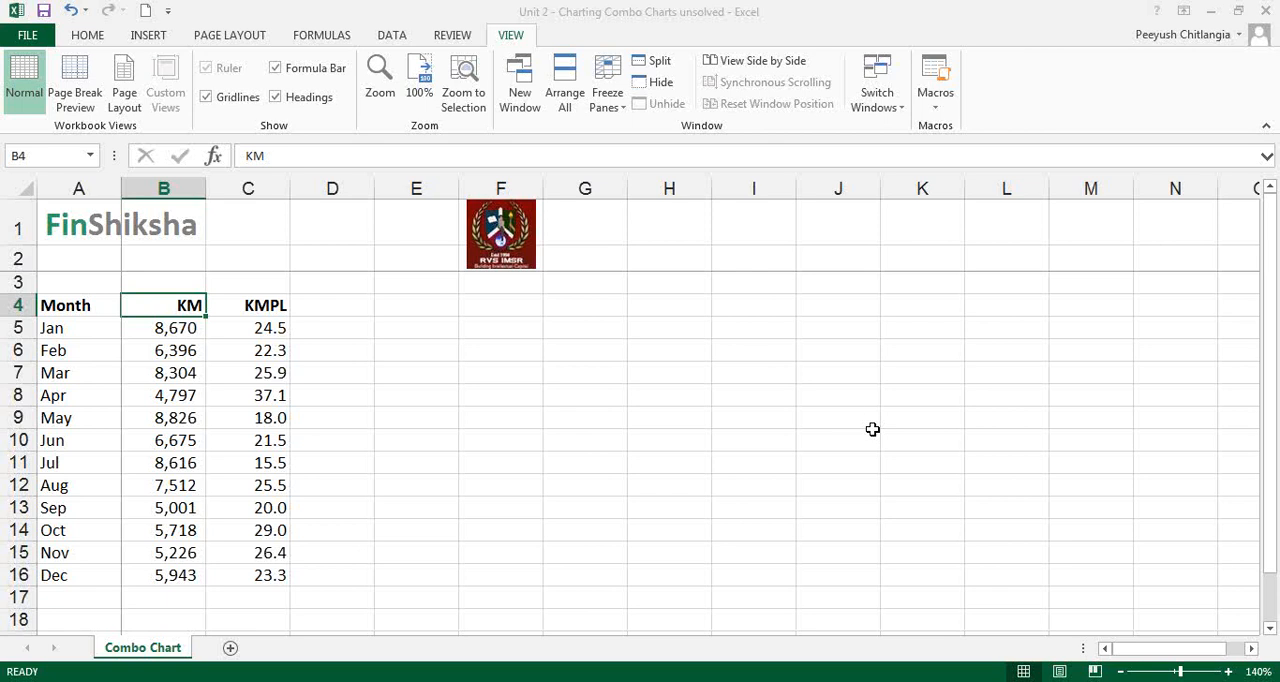
Examine the monthly KM and KMPL values in the table, comparing the scale of the two columns
{"action": "left_click", "coordinate": [278, 306]}
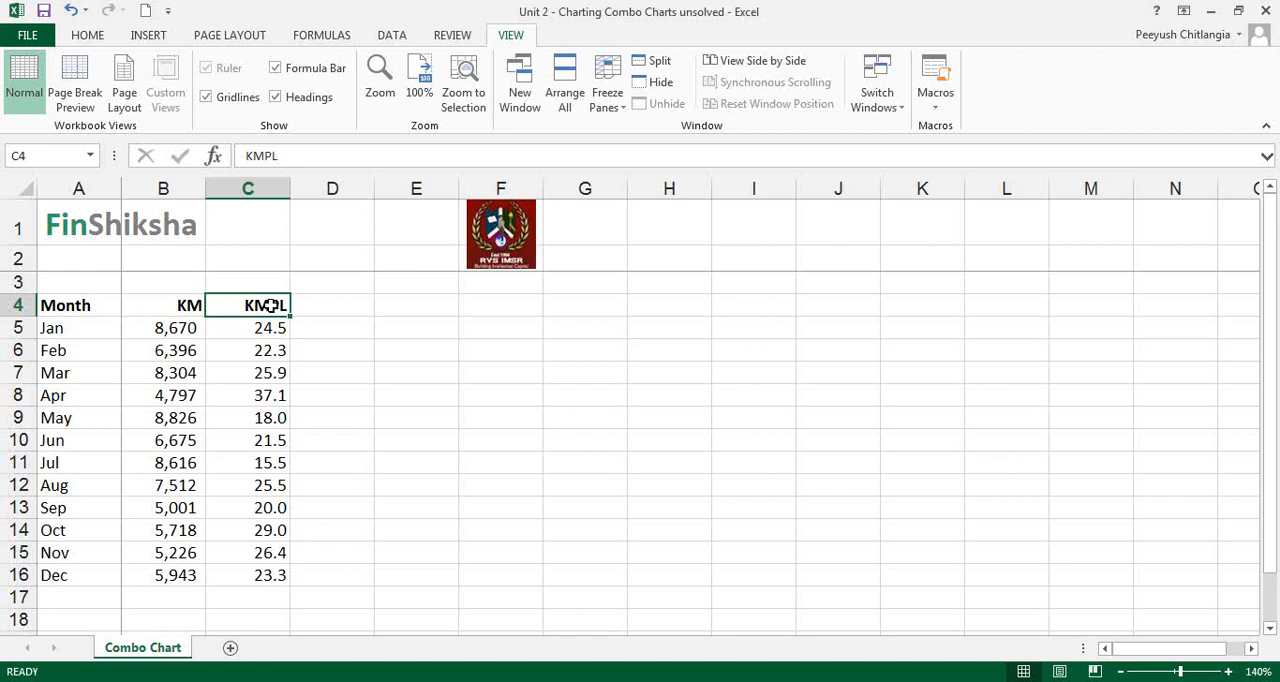
{"action": "left_click_drag", "start_coordinate": [270, 303], "coordinate": [275, 575]}
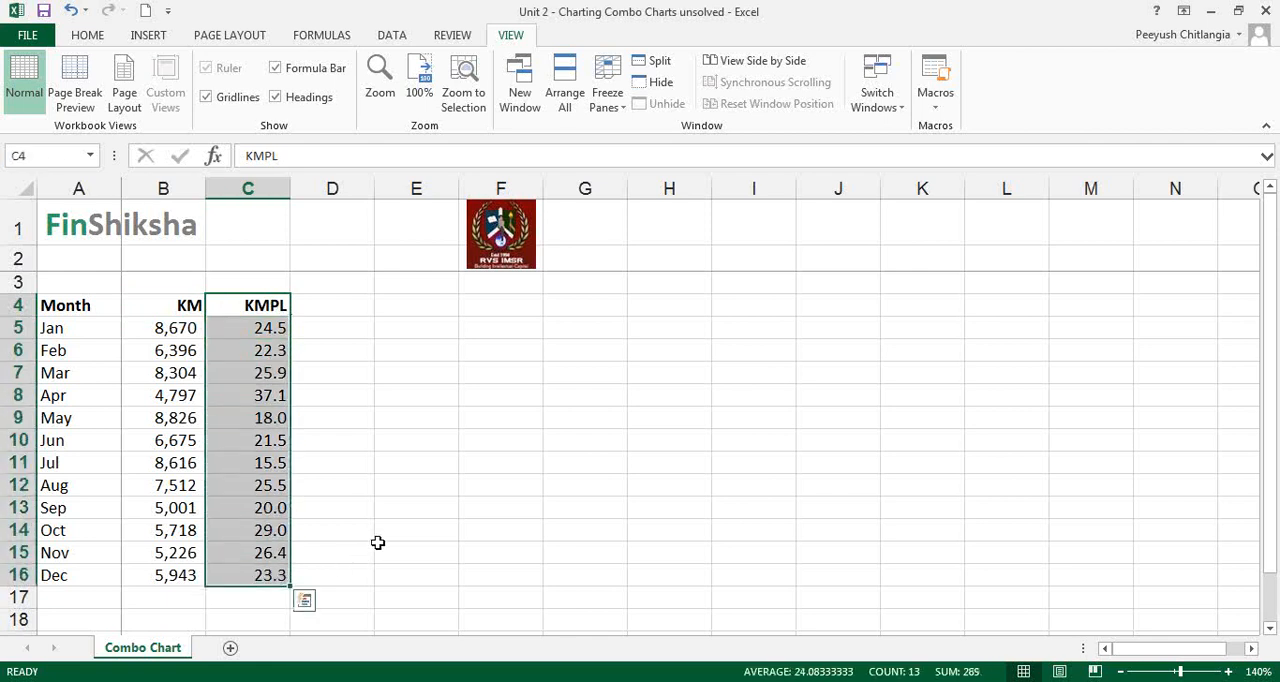
{"action": "left_click", "coordinate": [378, 506]}
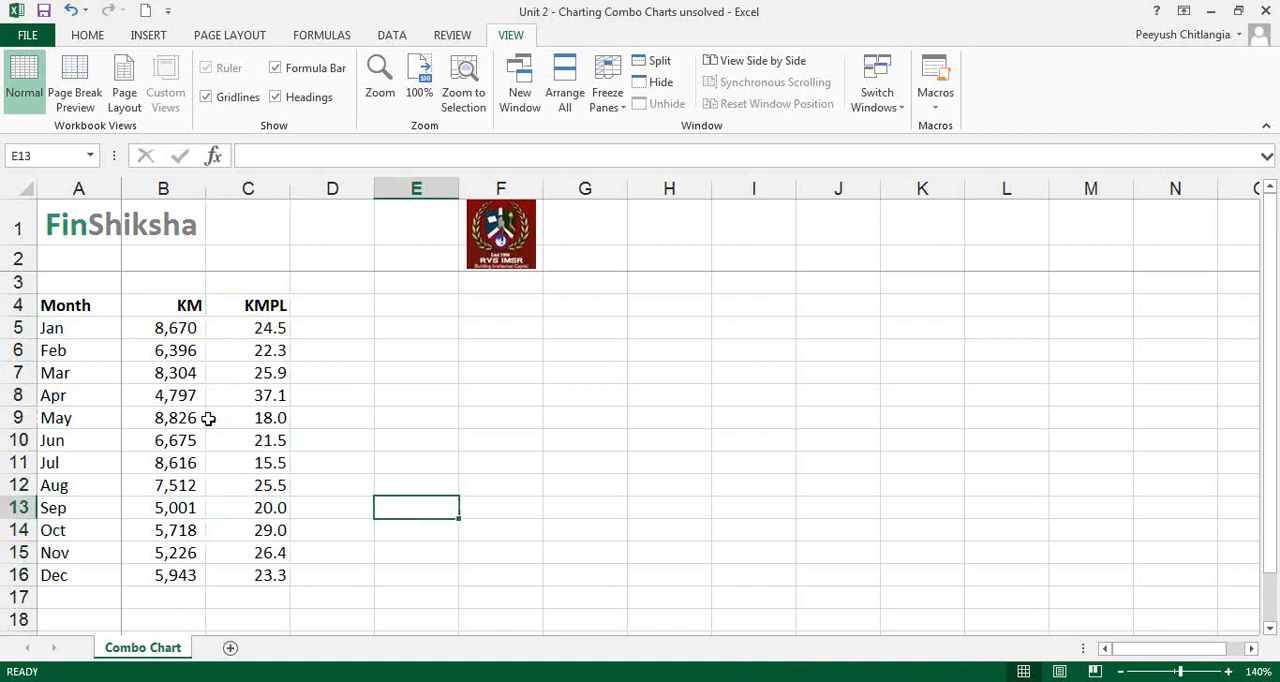
{"action": "left_click", "coordinate": [170, 331]}
{"action": "left_click_drag", "start_coordinate": [170, 331], "coordinate": [177, 575]}
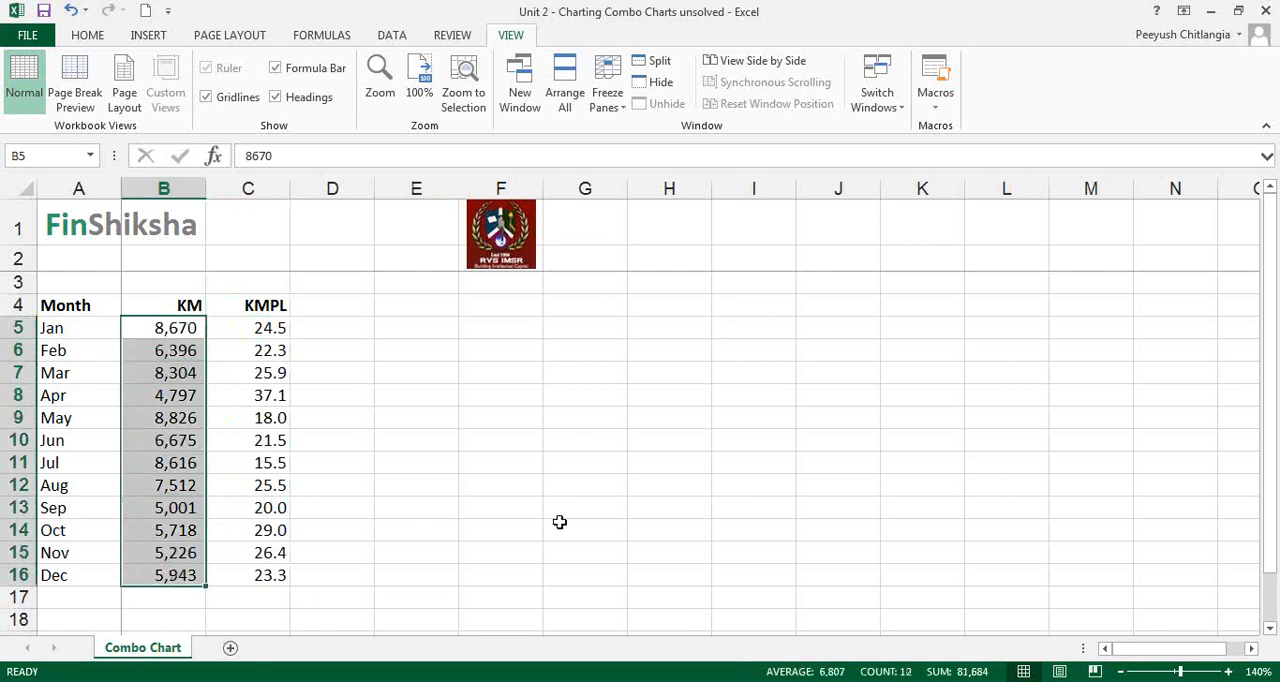
{"action": "left_click_drag", "start_coordinate": [246, 328], "coordinate": [236, 569]}
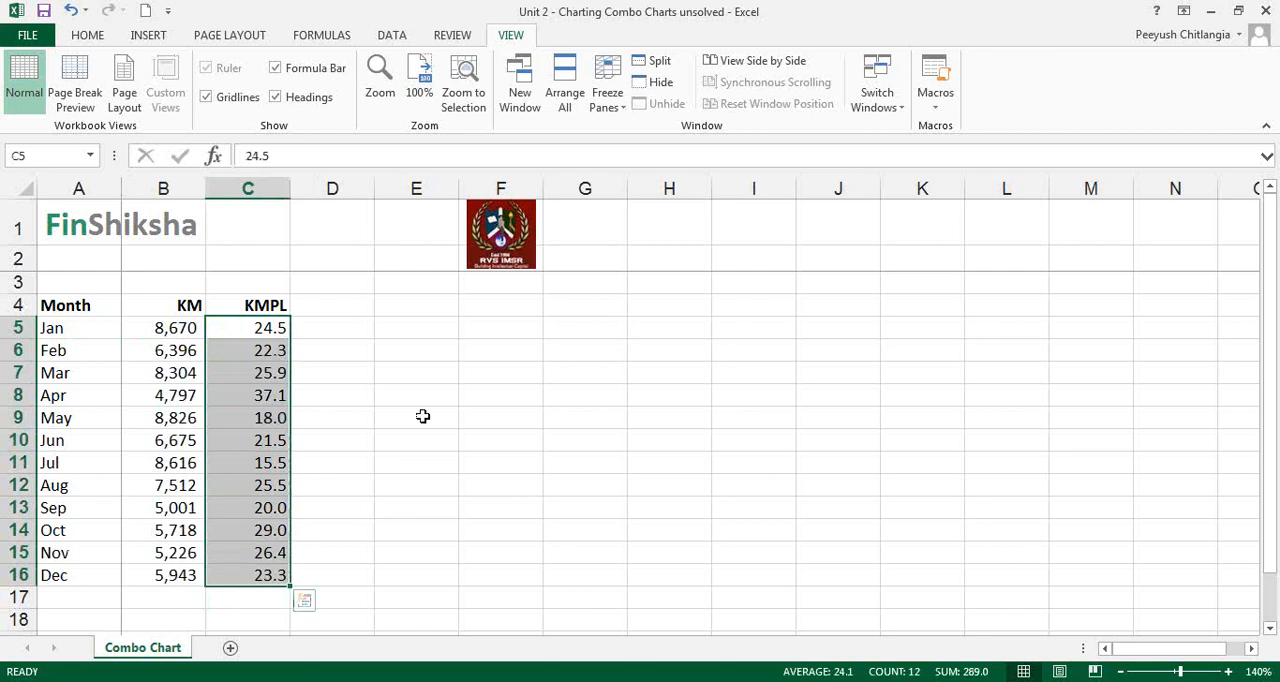
{"action": "key", "text": "alt+Tab"}
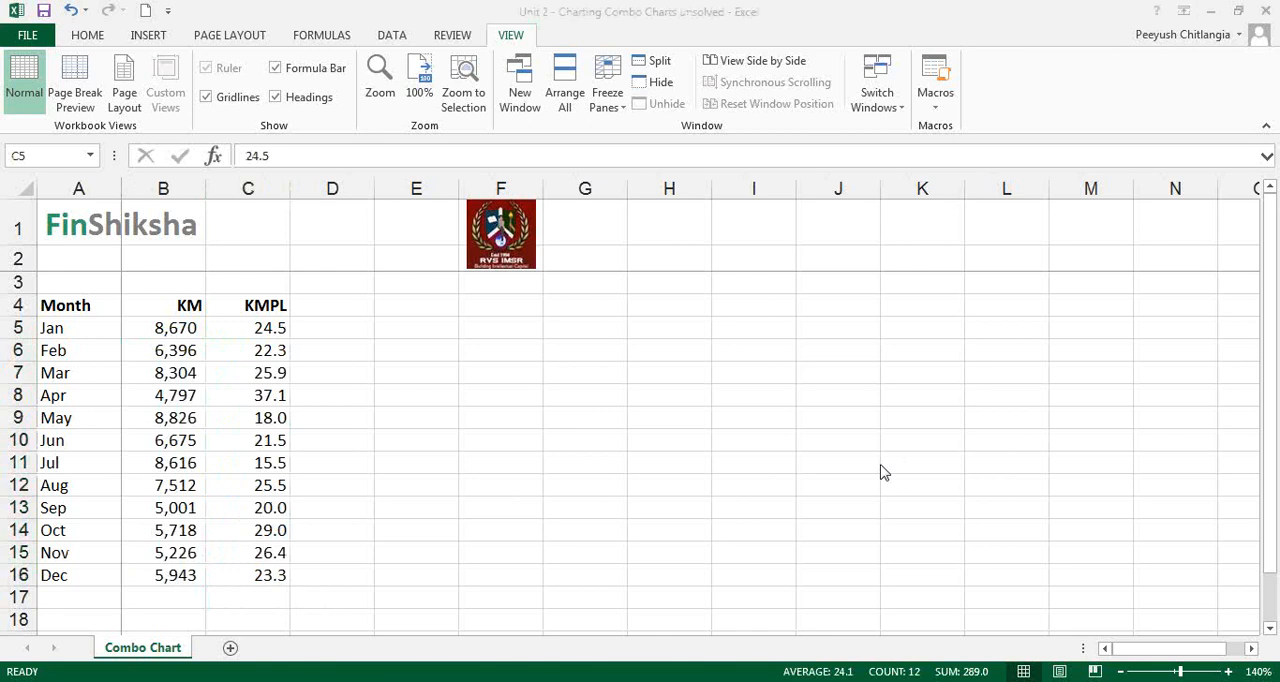
{"action": "left_click", "coordinate": [169, 327]}
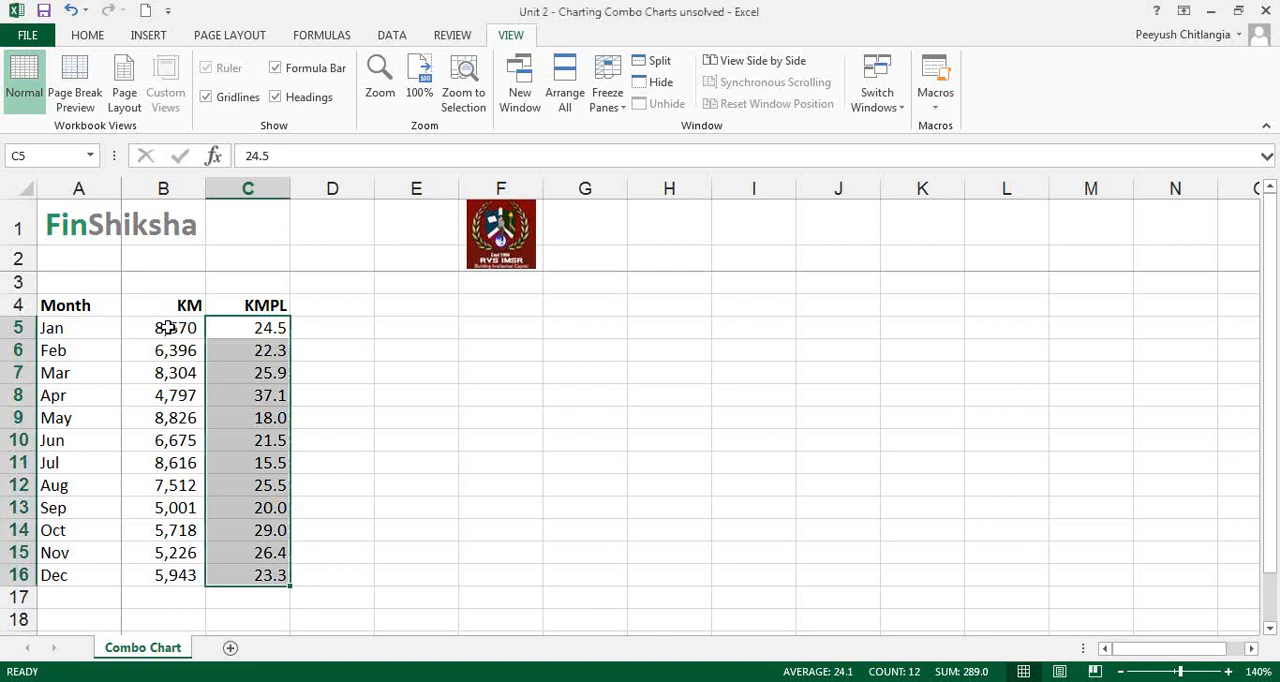
{"action": "left_click", "coordinate": [246, 328]}
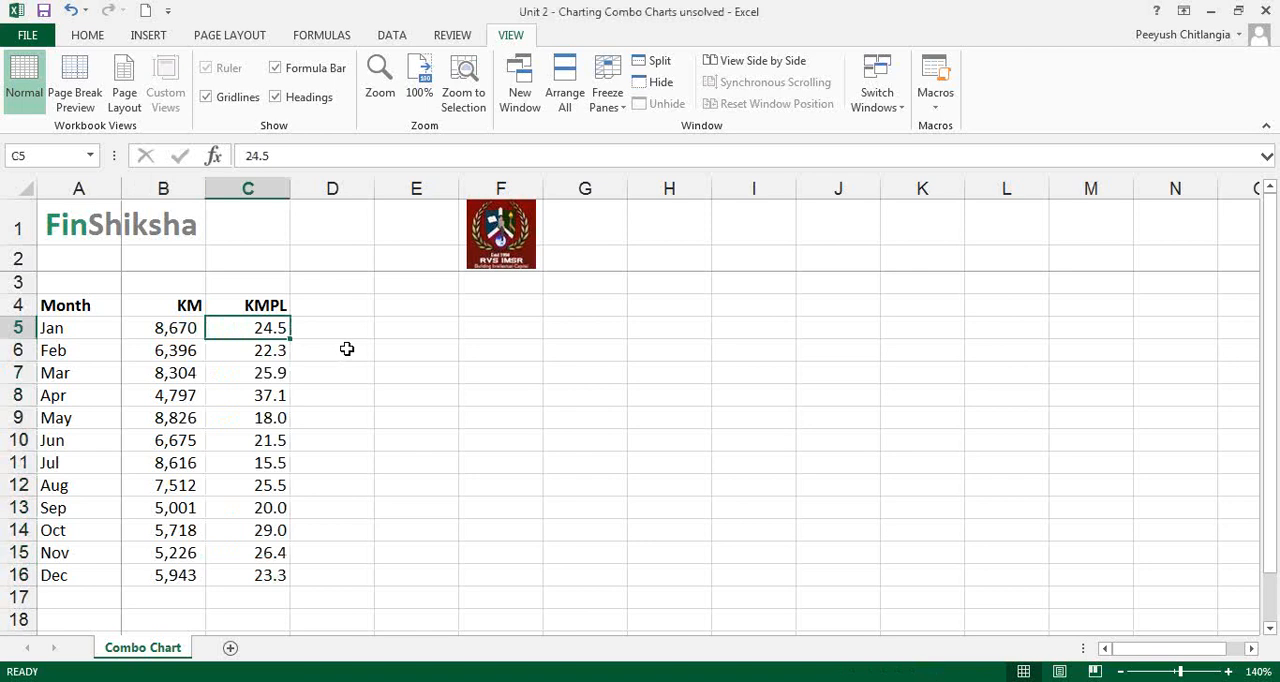
Insert a 2-D clustered column chart of the Month, KM and KMPL data in A4:C16 and move it clear of the month labels
{"action": "left_click_drag", "start_coordinate": [88, 309], "coordinate": [228, 576]}
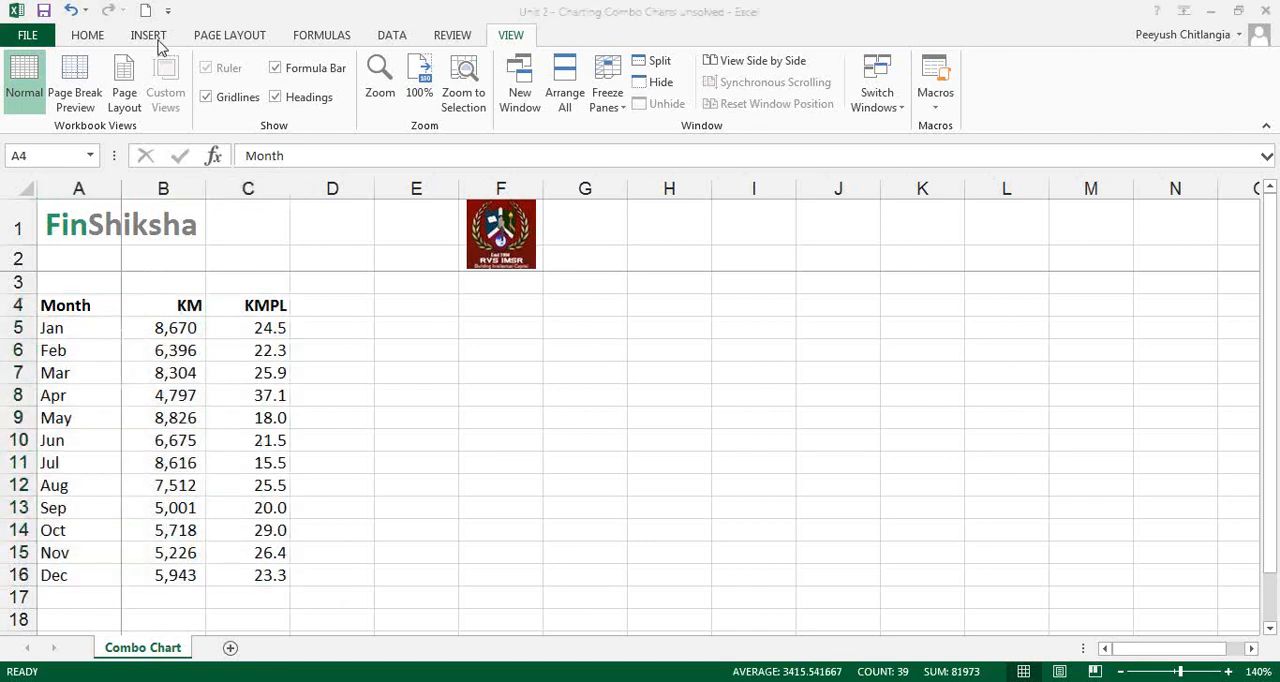
{"action": "left_click", "coordinate": [152, 37]}
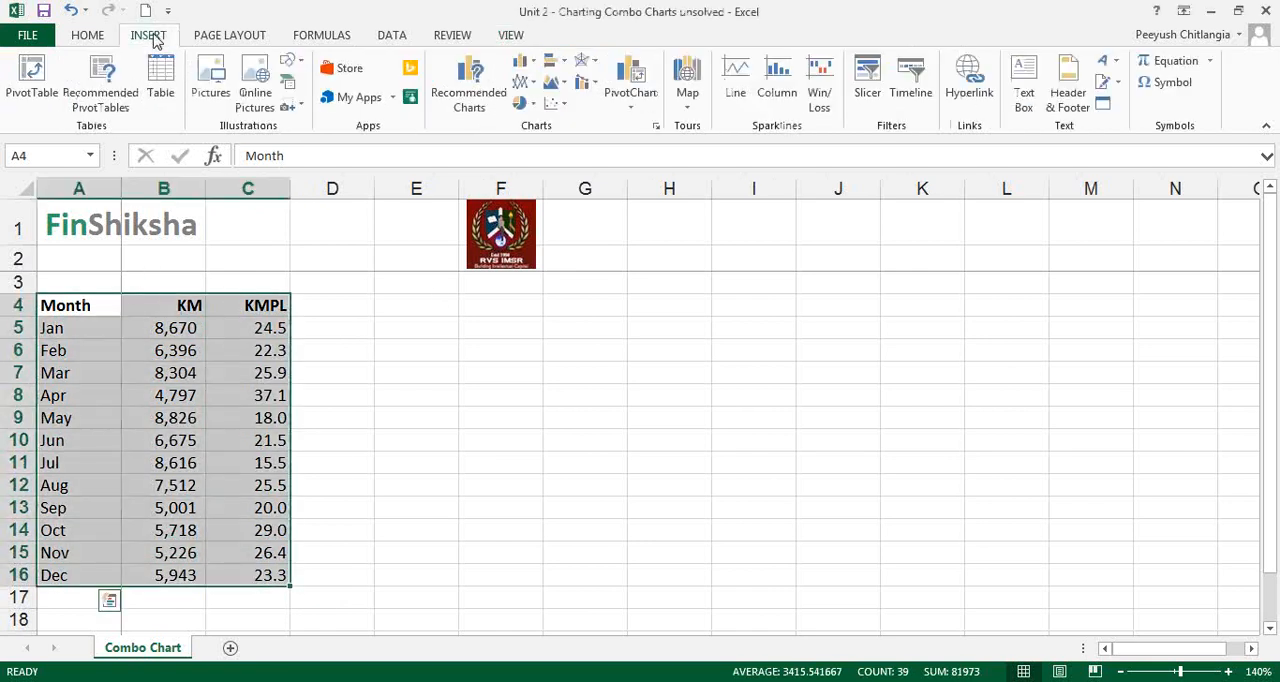
{"action": "left_click", "coordinate": [524, 61]}
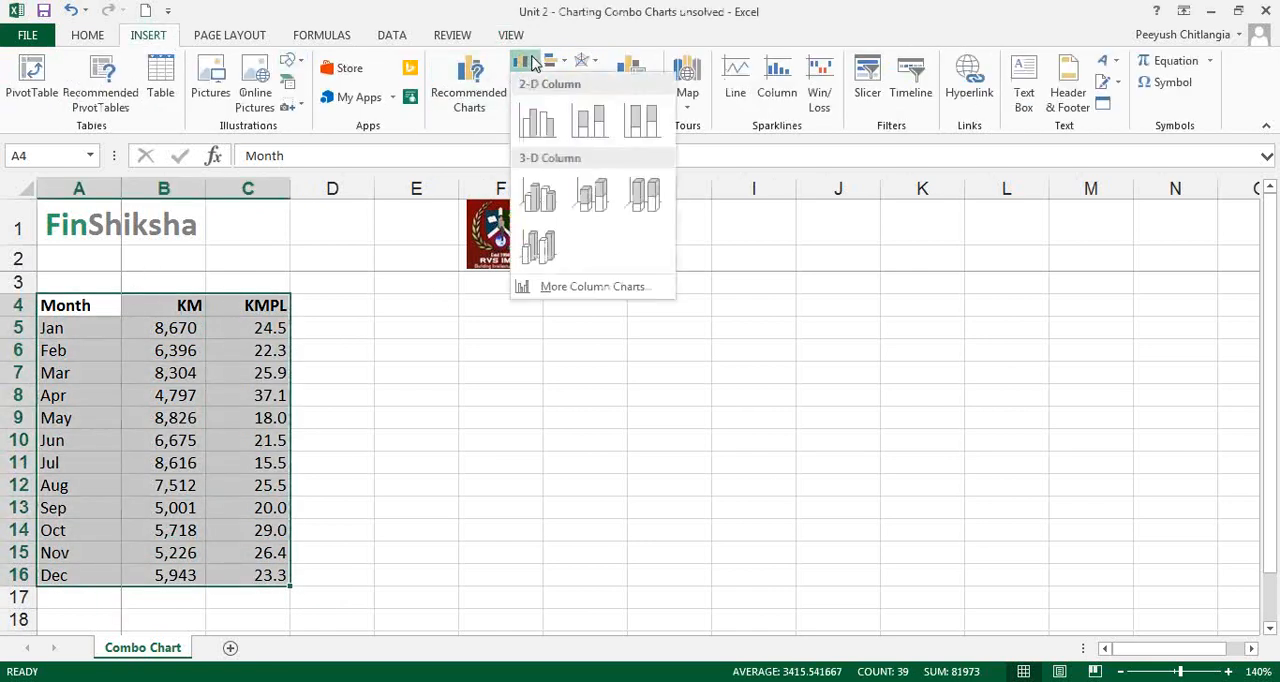
{"action": "left_click", "coordinate": [534, 118]}
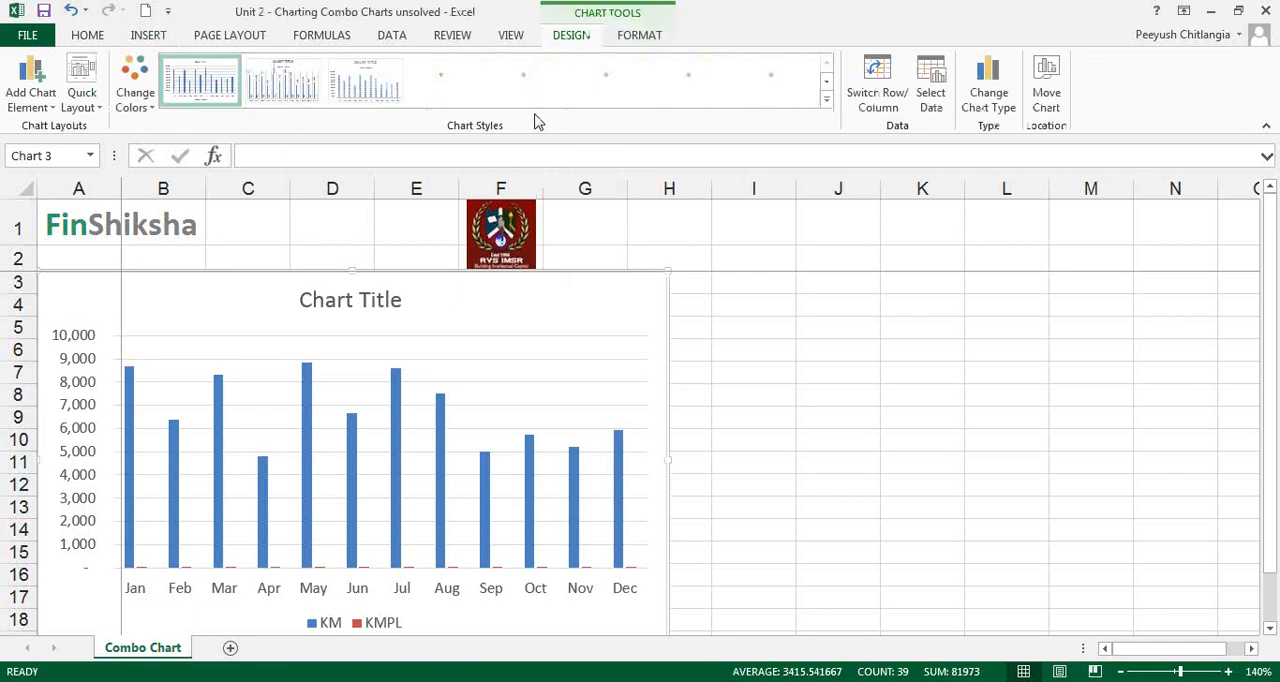
{"action": "left_click_drag", "start_coordinate": [620, 305], "coordinate": [717, 277]}
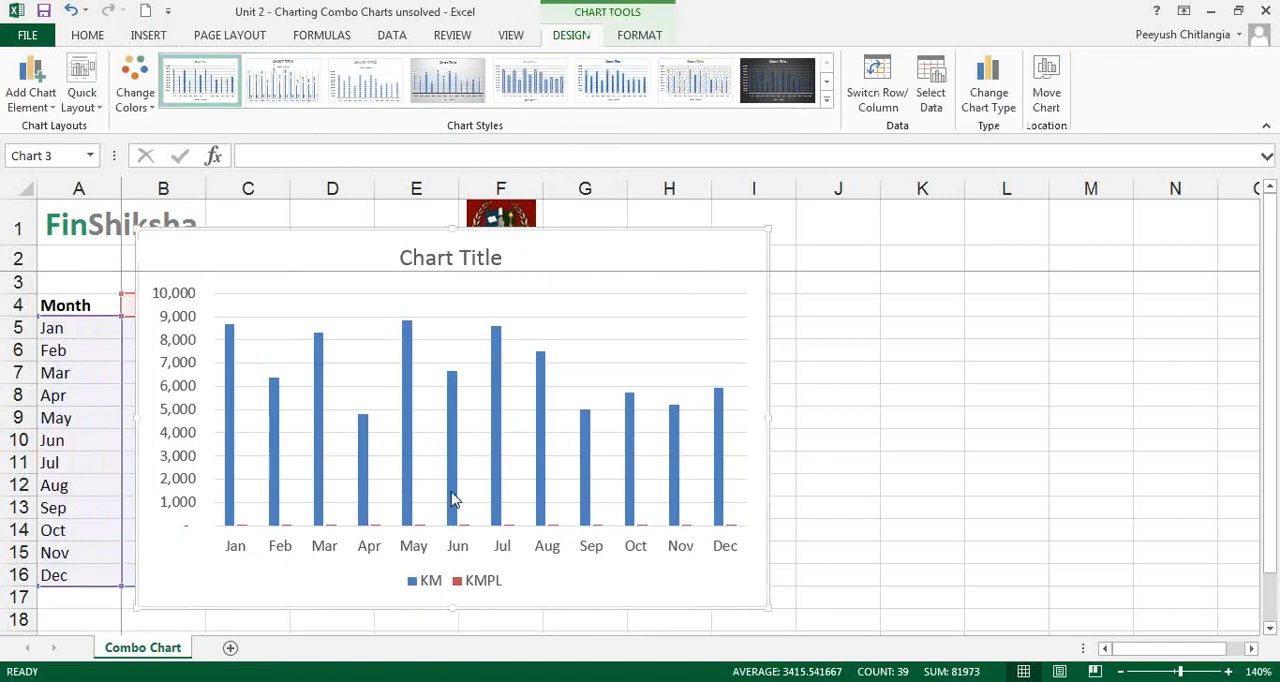
Examine the KMPL columns along the horizontal axis of the column chart
{"action": "left_click", "coordinate": [376, 532]}
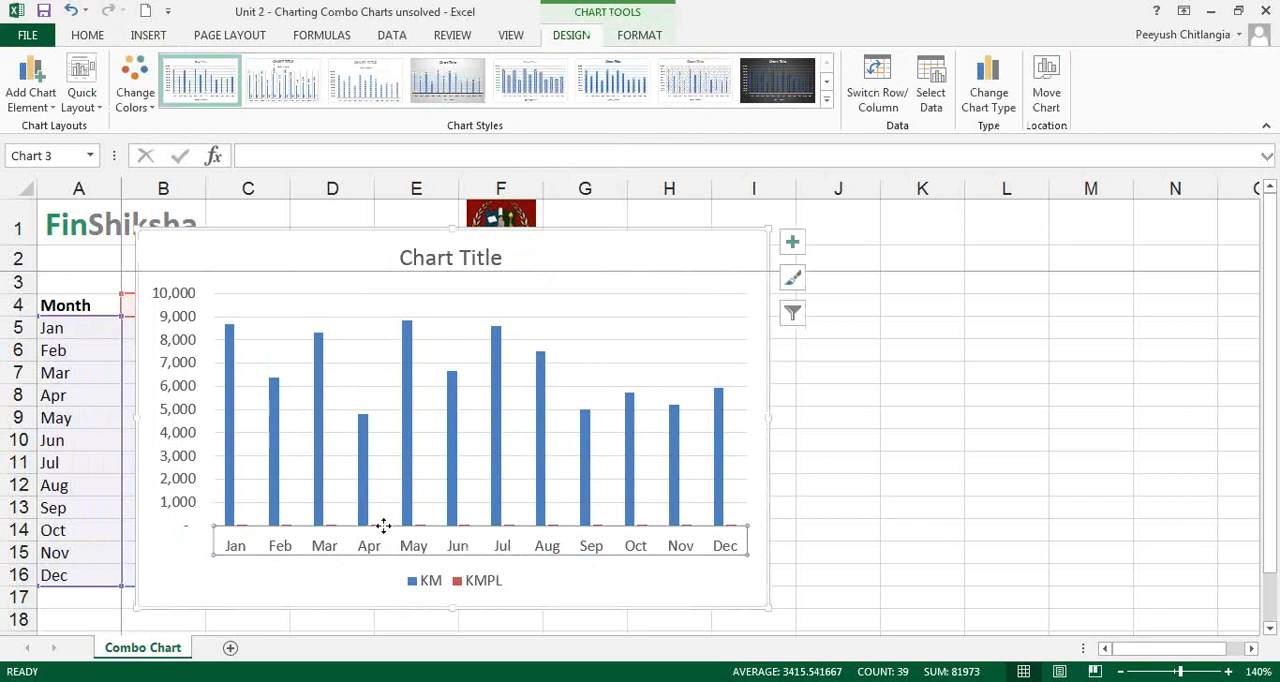
{"action": "left_click", "coordinate": [484, 583]}
{"action": "left_click", "coordinate": [378, 532]}
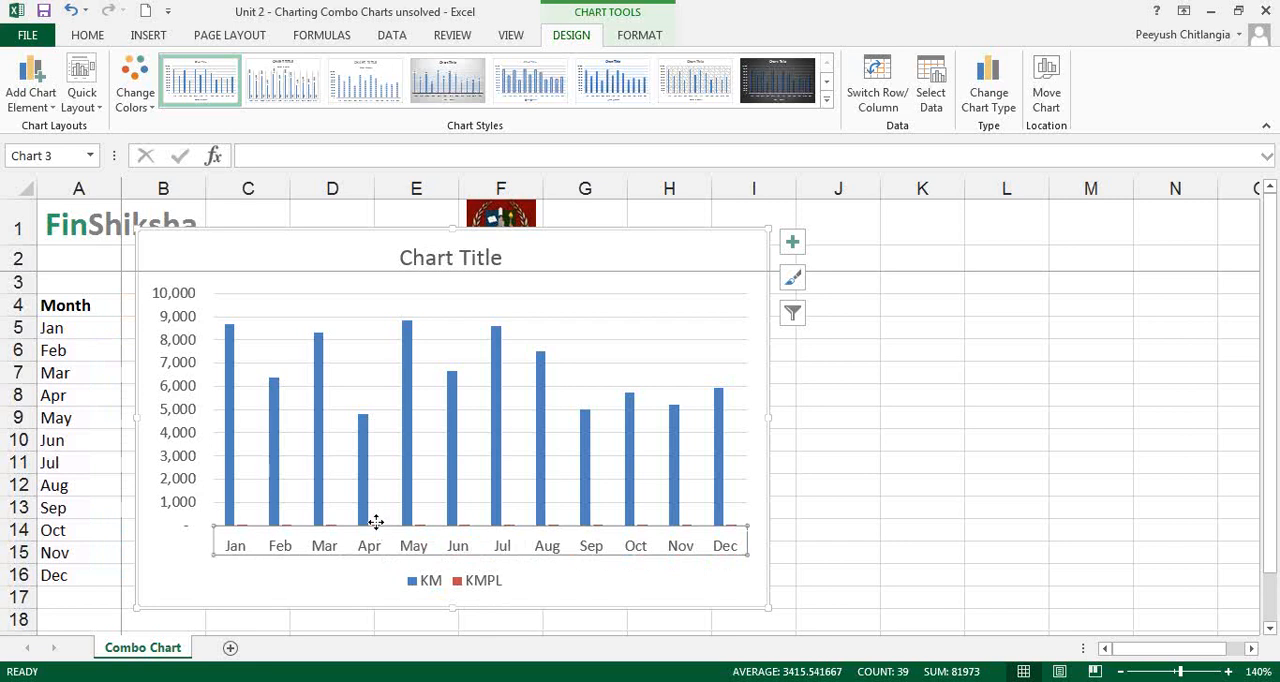
{"action": "left_click", "coordinate": [810, 505]}
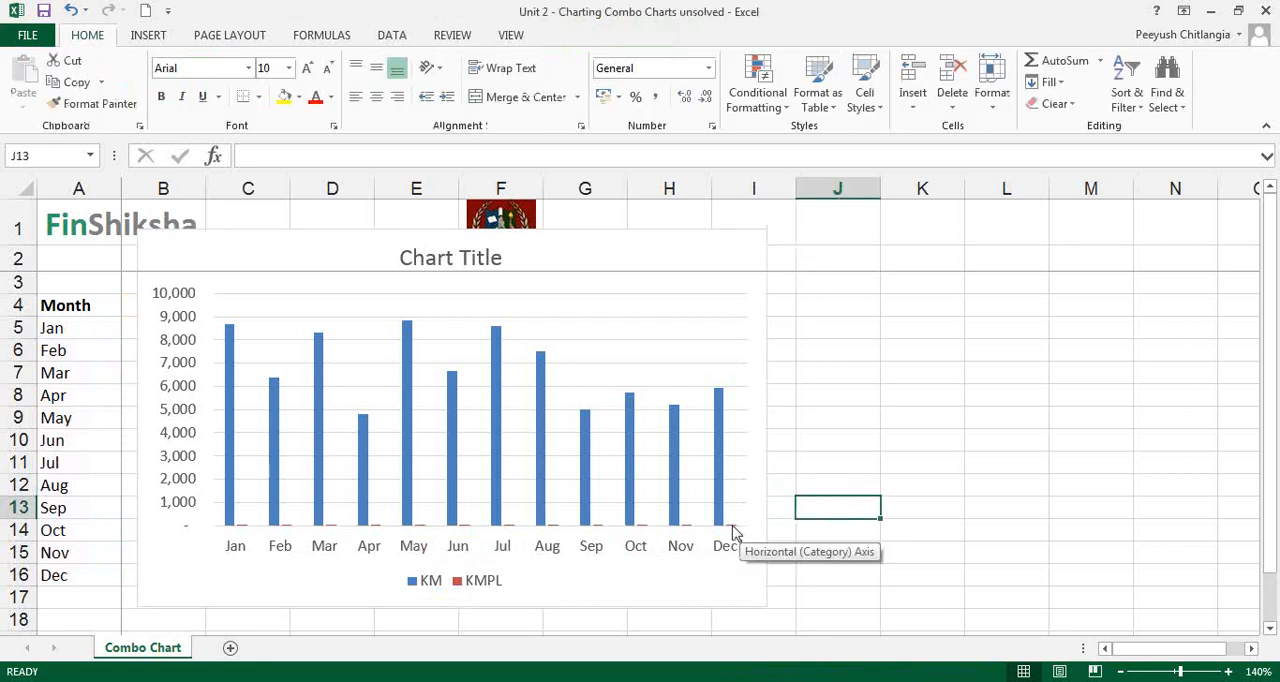
{"action": "left_click", "coordinate": [733, 533]}
{"action": "left_click", "coordinate": [783, 510]}
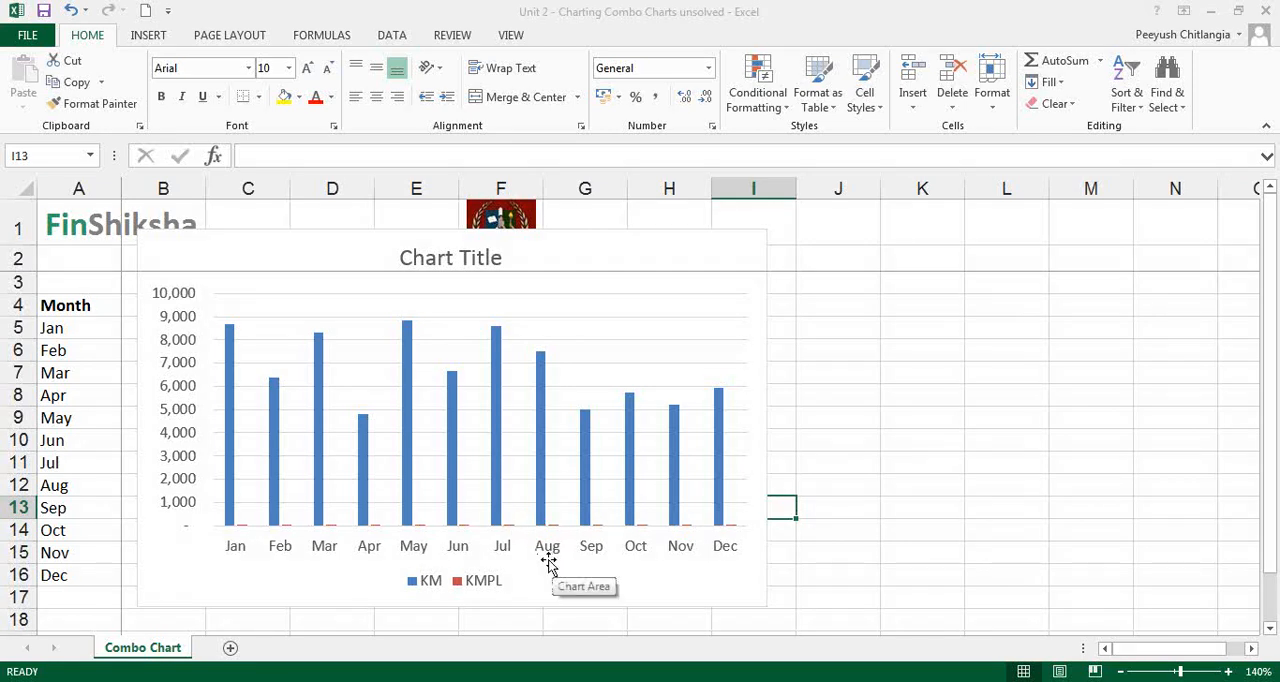
Delete the clustered column chart from the sheet
{"action": "left_click", "coordinate": [244, 527]}
{"action": "left_click", "coordinate": [666, 274]}
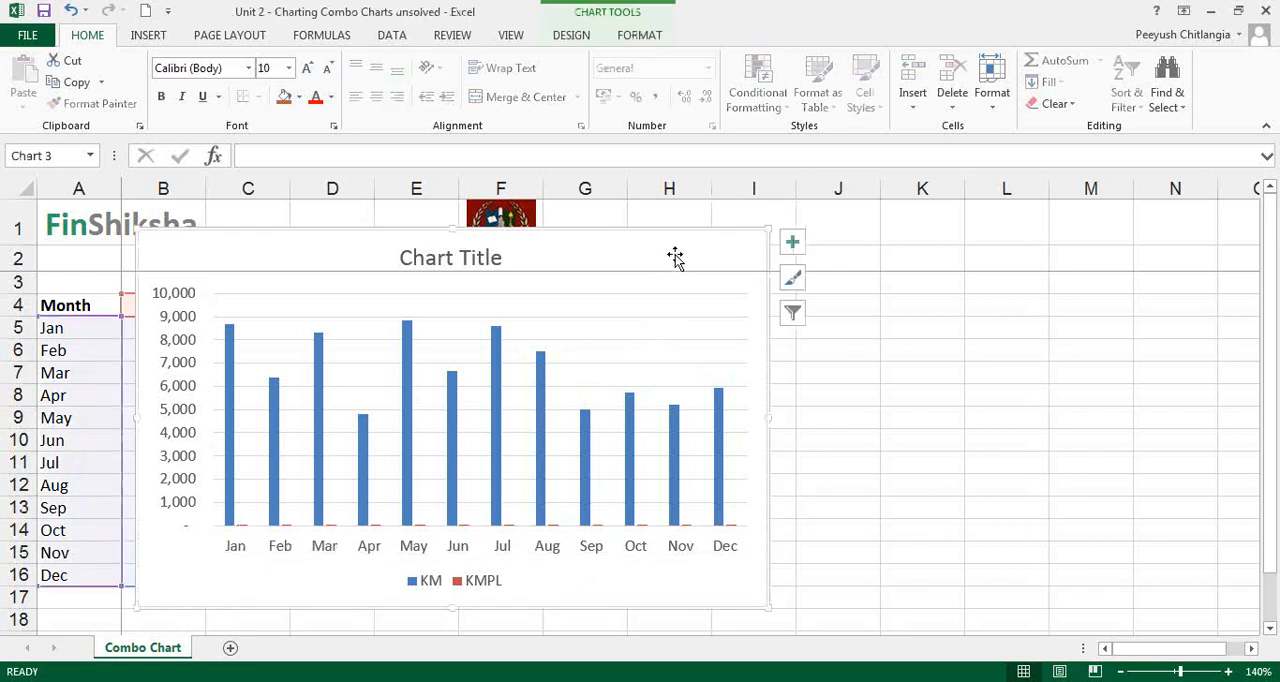
{"action": "key", "text": "Delete"}
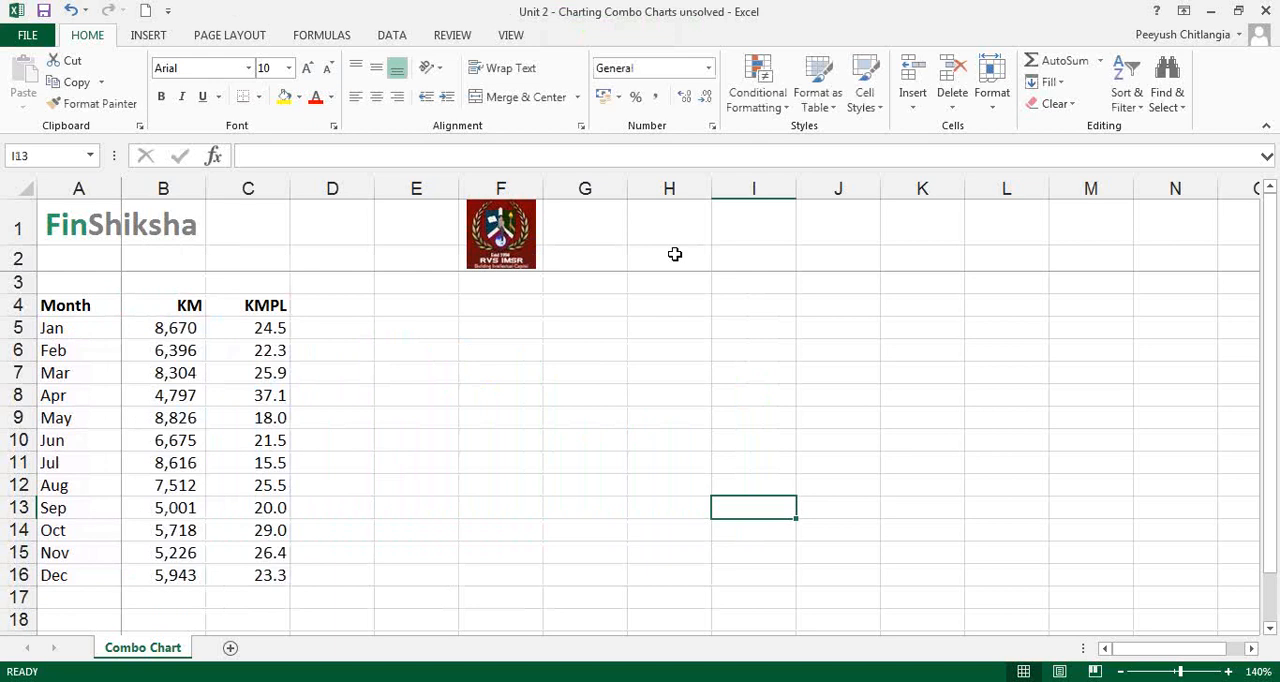
Insert a clustered column and line combo chart from A4:C16 and place it beside the data table
{"action": "left_click_drag", "start_coordinate": [86, 306], "coordinate": [234, 579]}
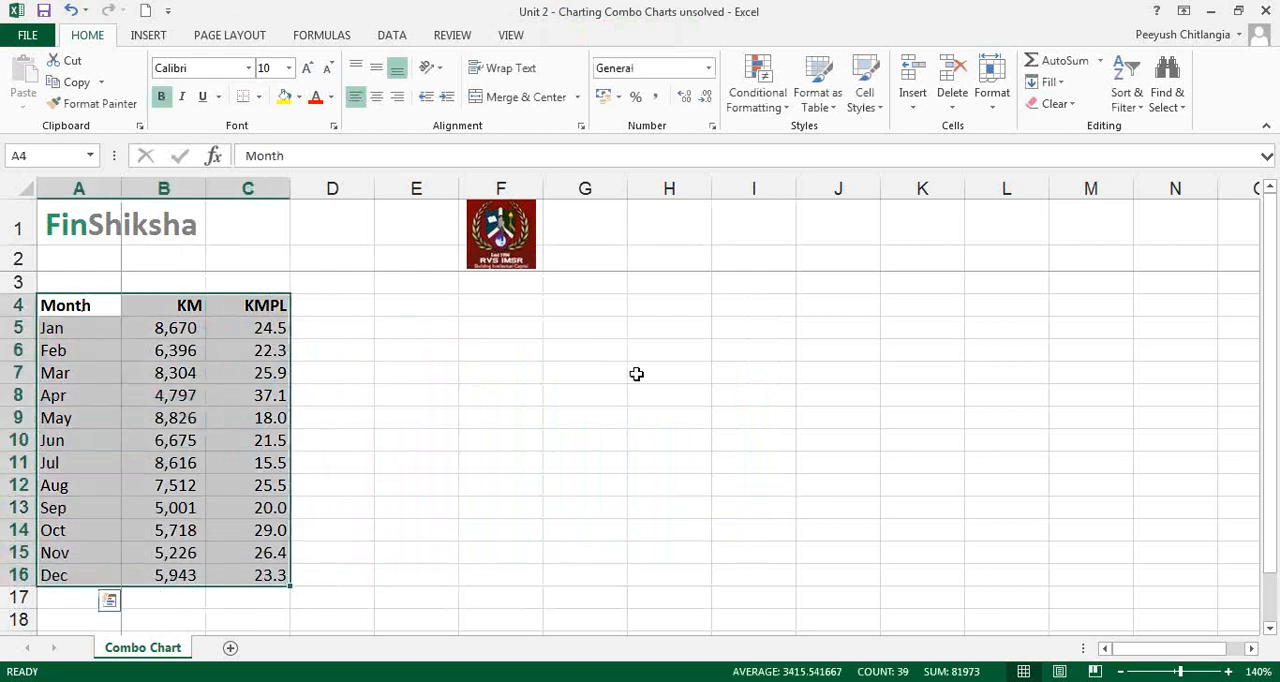
{"action": "left_click", "coordinate": [148, 35]}
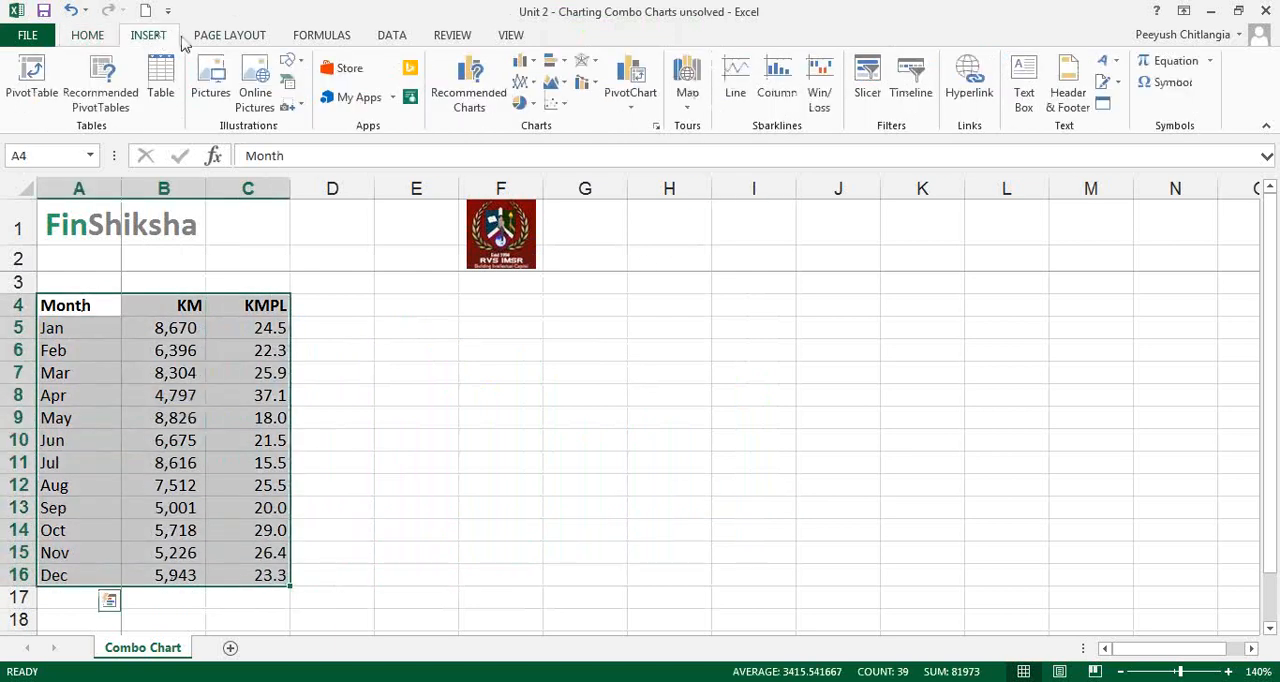
{"action": "left_click", "coordinate": [1018, 248]}
{"action": "left_click", "coordinate": [1031, 329]}
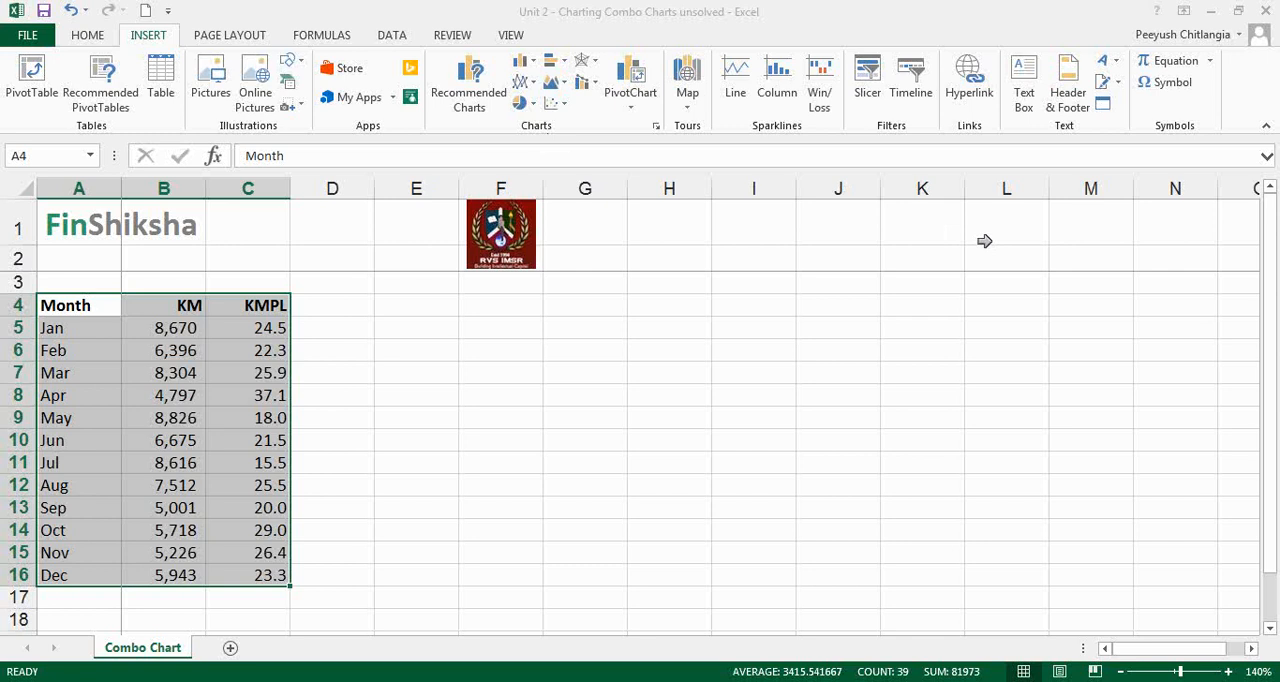
{"action": "left_click", "coordinate": [592, 85]}
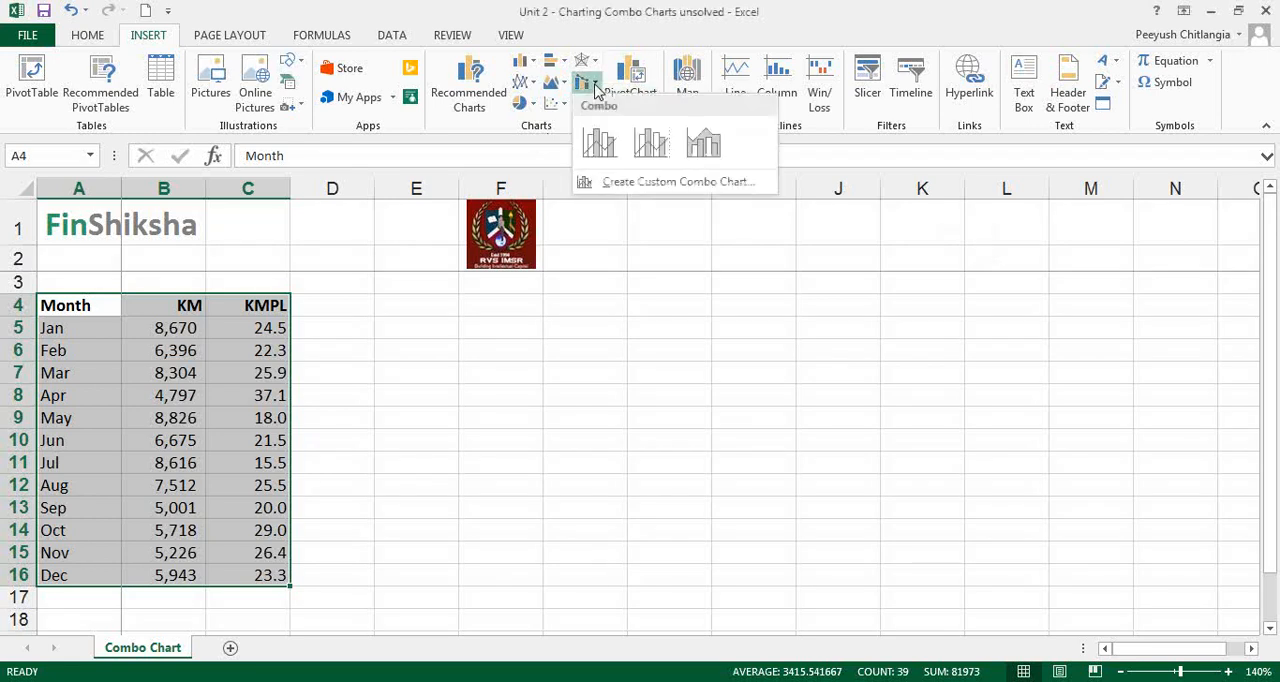
{"action": "left_click", "coordinate": [598, 142]}
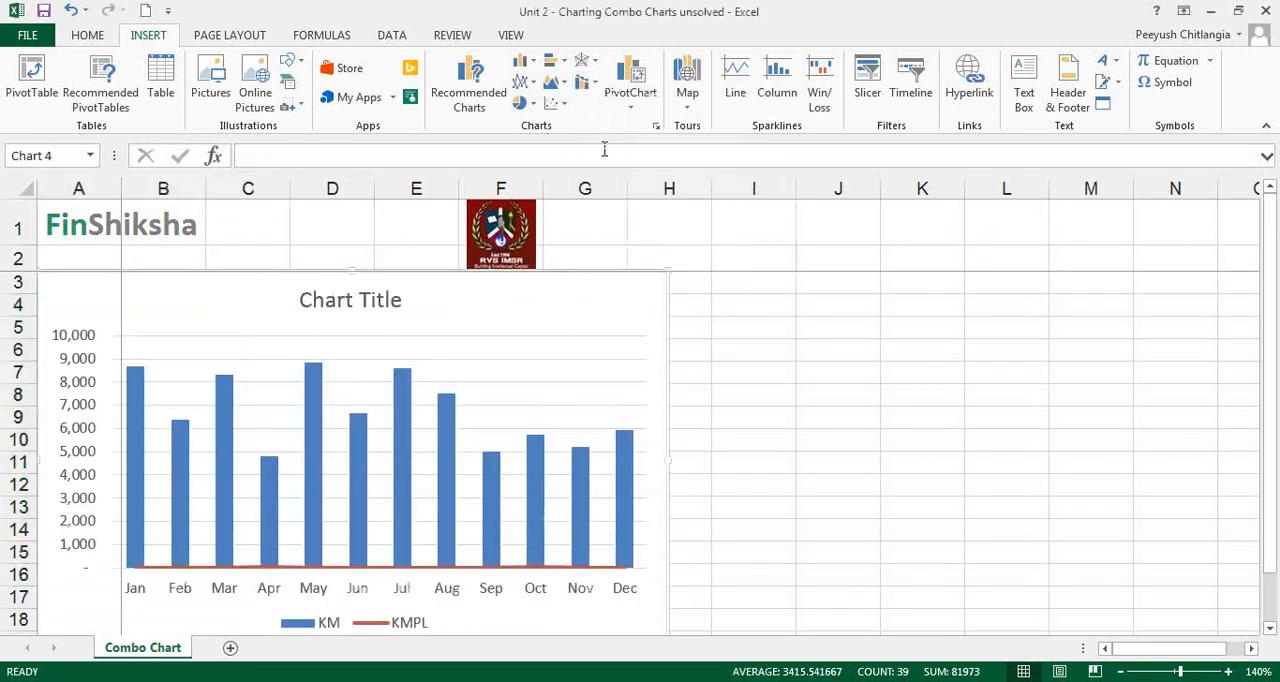
{"action": "left_click_drag", "start_coordinate": [560, 297], "coordinate": [826, 317]}
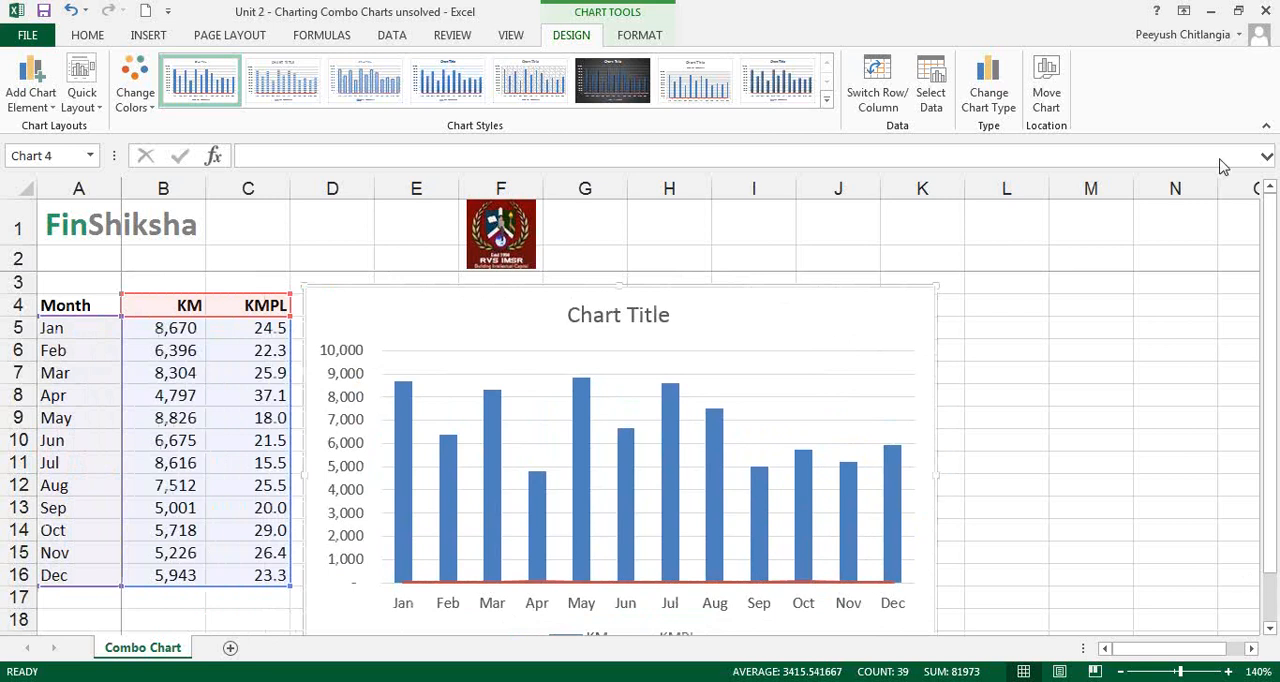
Examine the KM columns and the KMPL line of the combo chart against their source values
{"action": "left_click", "coordinate": [1227, 12]}
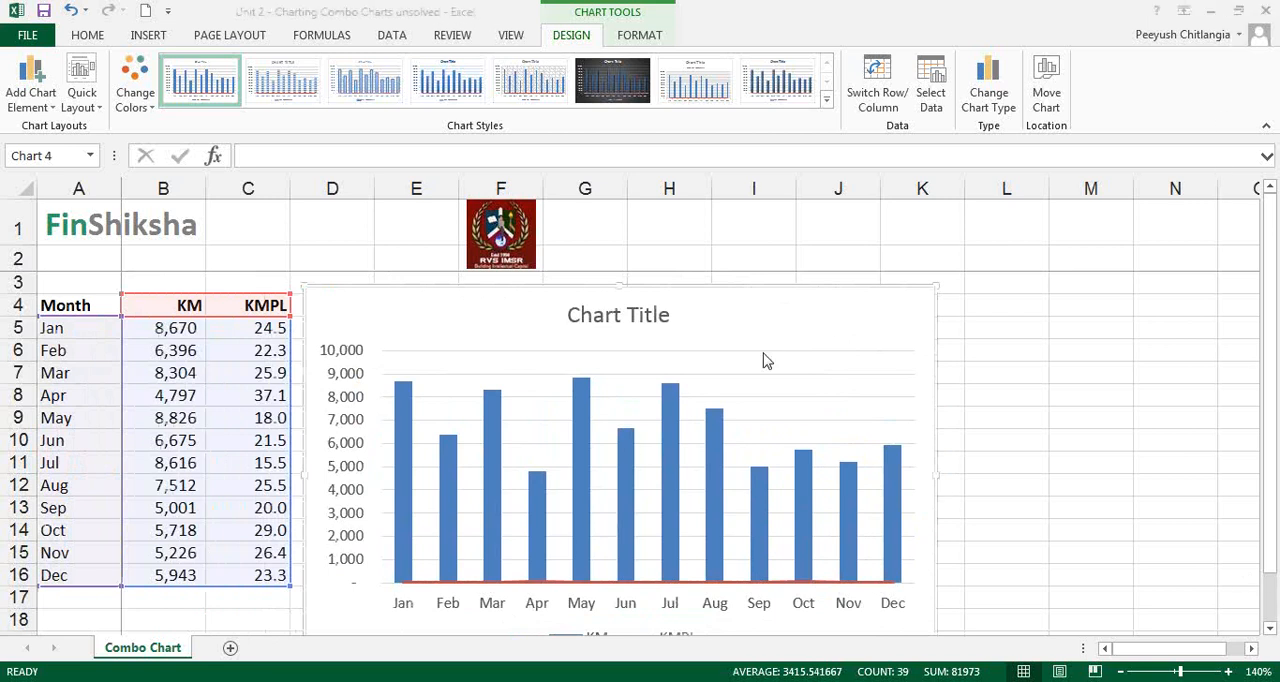
{"action": "mouse_move", "coordinate": [547, 483]}
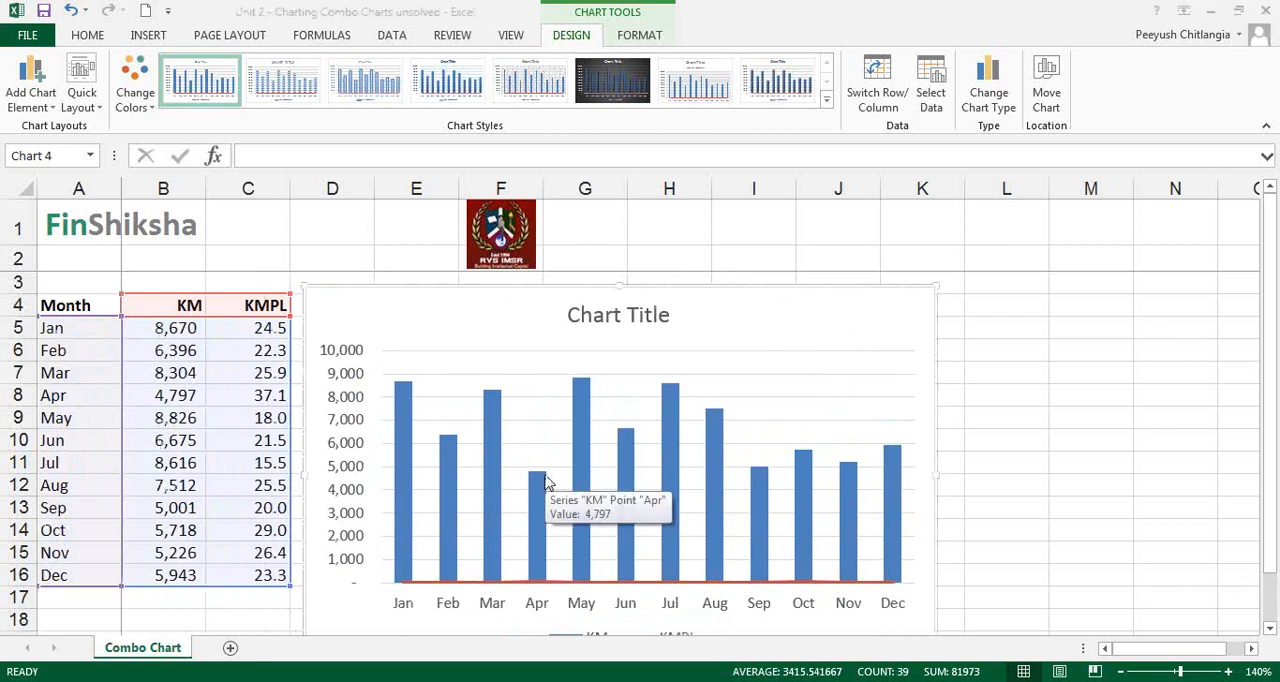
{"action": "mouse_move", "coordinate": [588, 484]}
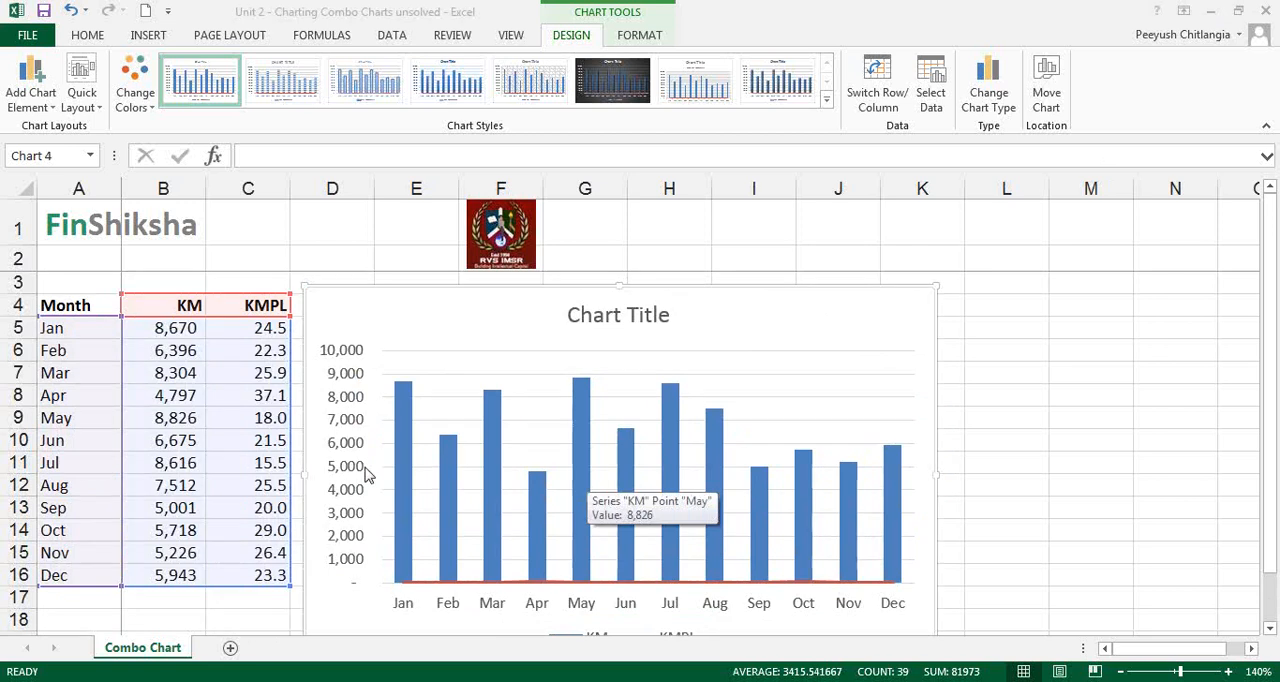
{"action": "left_click", "coordinate": [404, 438]}
{"action": "left_click", "coordinate": [446, 487]}
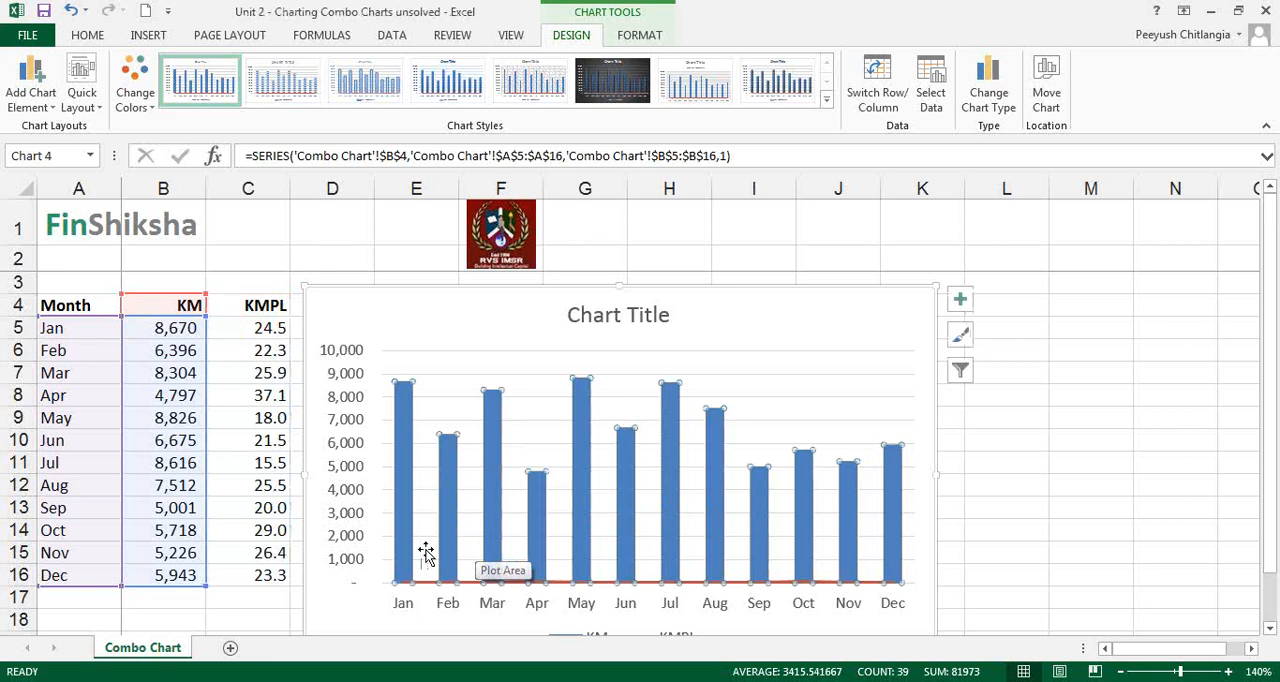
{"action": "left_click_drag", "start_coordinate": [251, 328], "coordinate": [247, 576]}
{"action": "left_click", "coordinate": [518, 582]}
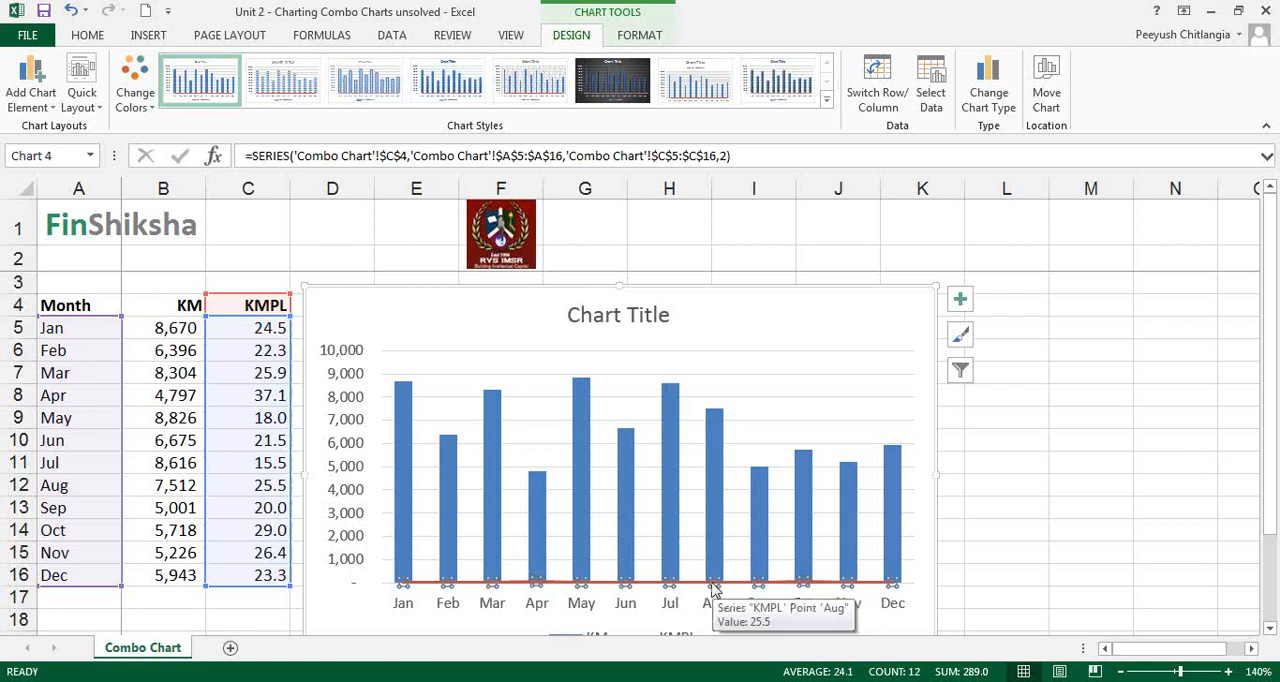
Handwrite "primary" above the chart's existing value axis and "Secondary" with a down arrow at the chart's opposite side
{"action": "left_click", "coordinate": [984, 312]}
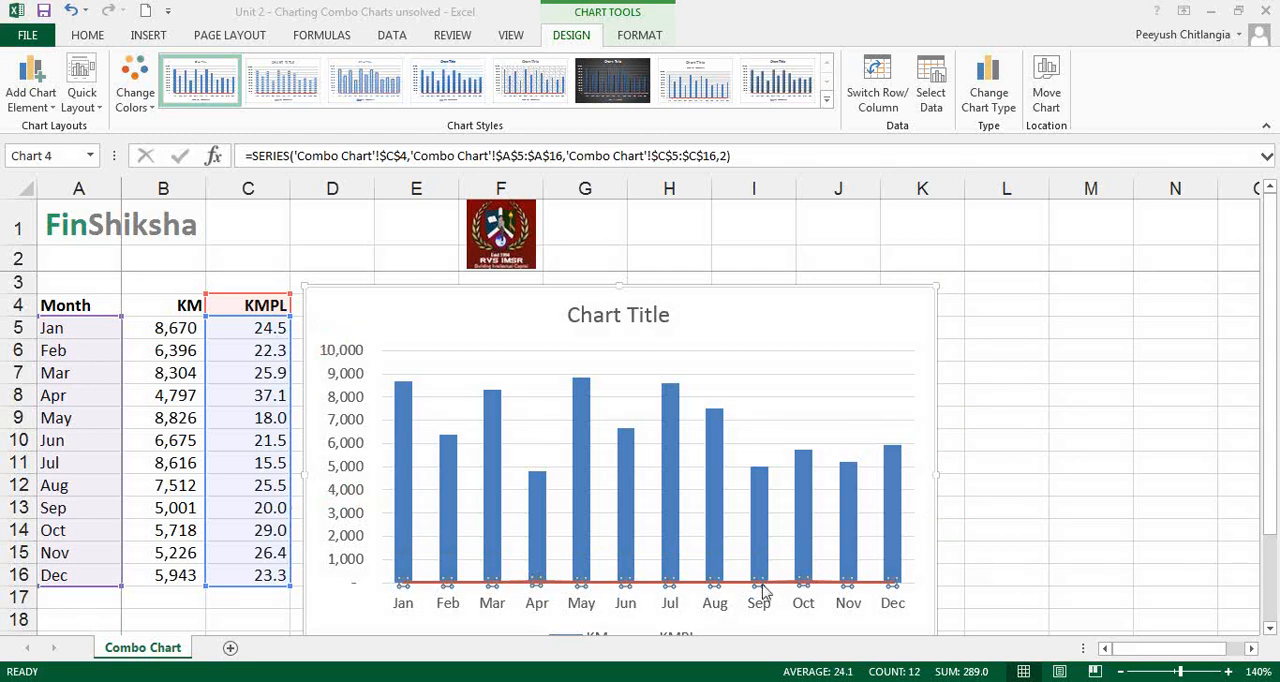
{"action": "left_click", "coordinate": [983, 277]}
{"action": "left_click", "coordinate": [495, 357]}
{"action": "mouse_move", "coordinate": [304, 310]}
{"action": "left_mouse_down"}
{"action": "mouse_move", "coordinate": [310, 345]}
{"action": "mouse_move", "coordinate": [336, 312]}
{"action": "mouse_move", "coordinate": [400, 314]}
{"action": "left_mouse_up"}
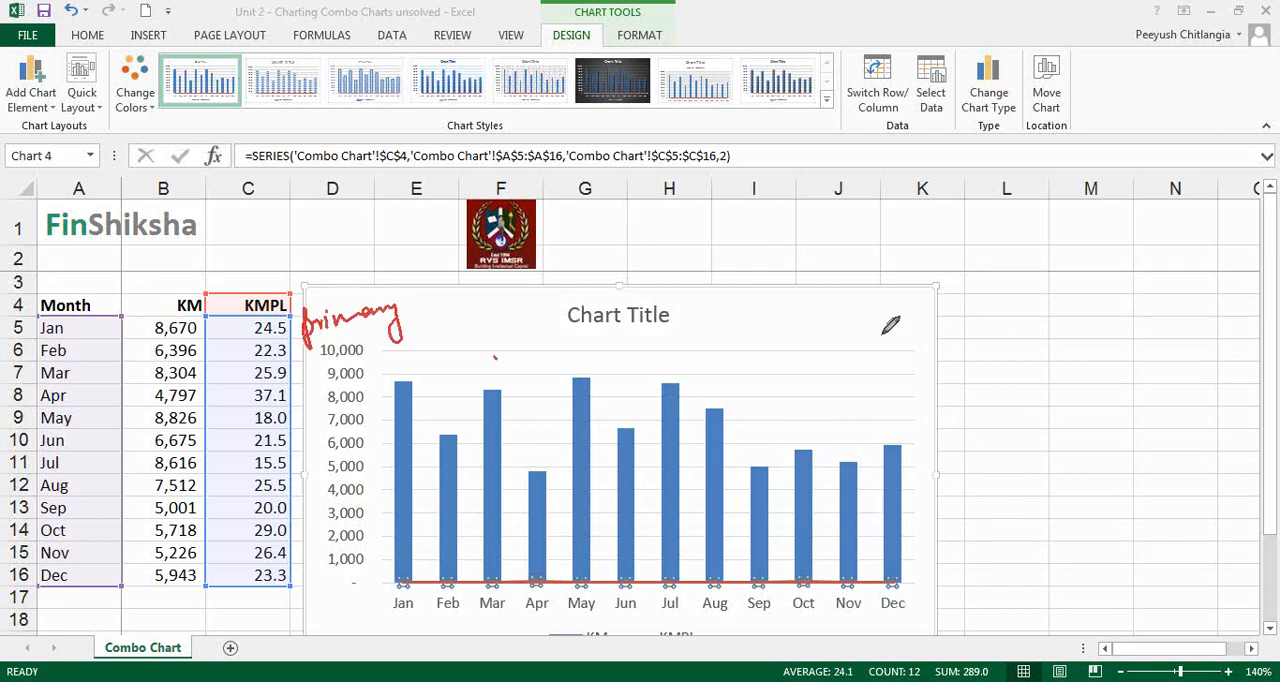
{"action": "mouse_move", "coordinate": [884, 335]}
{"action": "left_mouse_down"}
{"action": "mouse_move", "coordinate": [917, 345]}
{"action": "mouse_move", "coordinate": [968, 332]}
{"action": "mouse_move", "coordinate": [972, 366]}
{"action": "mouse_move", "coordinate": [923, 381]}
{"action": "left_mouse_up"}
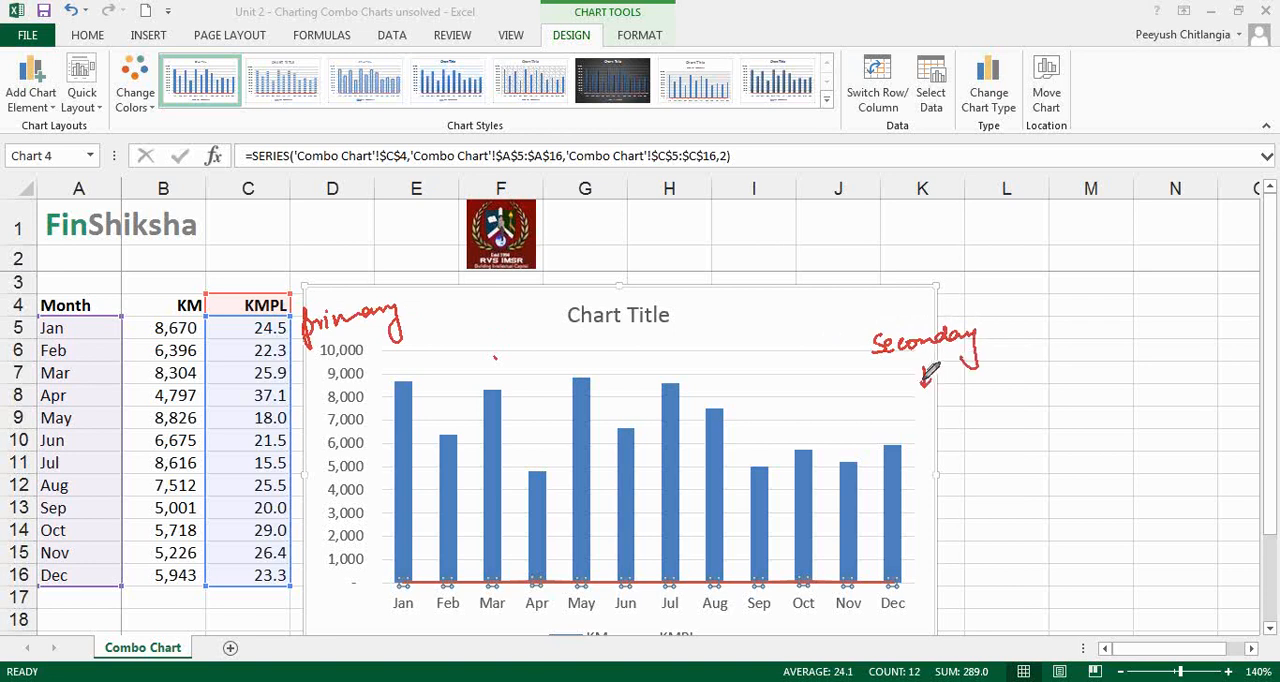
Plot the chart's KMPL series on the secondary axis and clear the handwritten annotations
{"action": "mouse_move", "coordinate": [760, 586]}
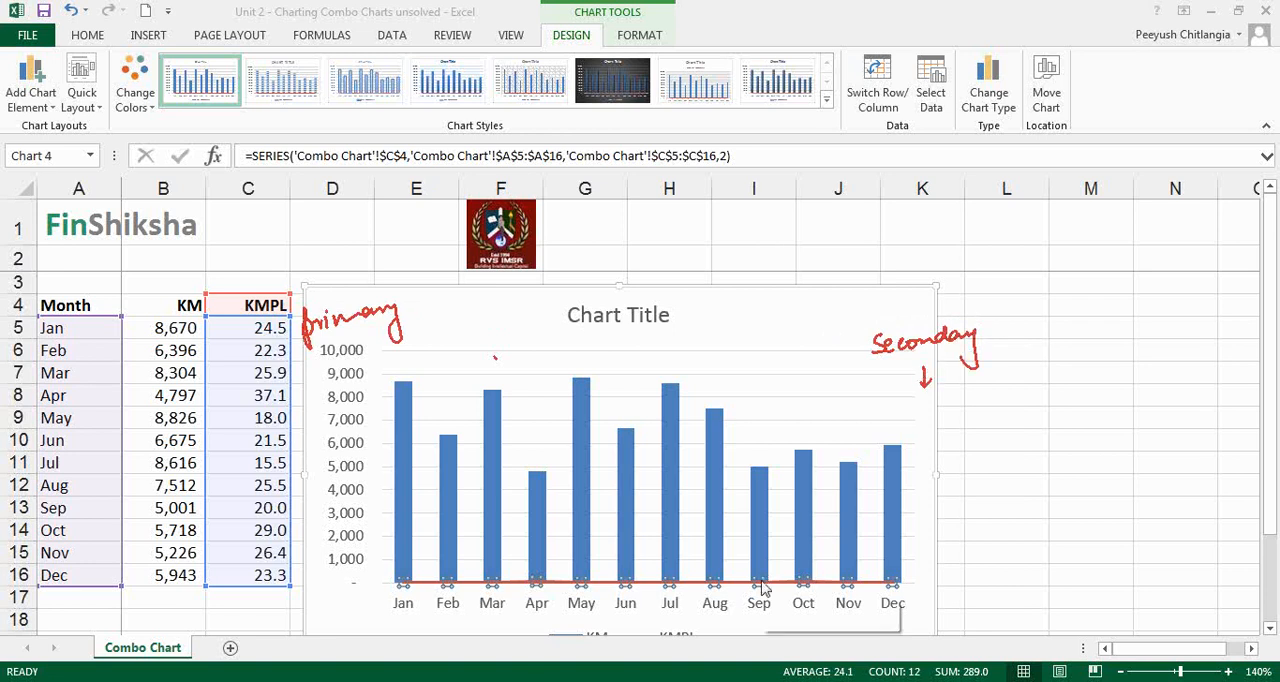
{"action": "left_click", "coordinate": [734, 584]}
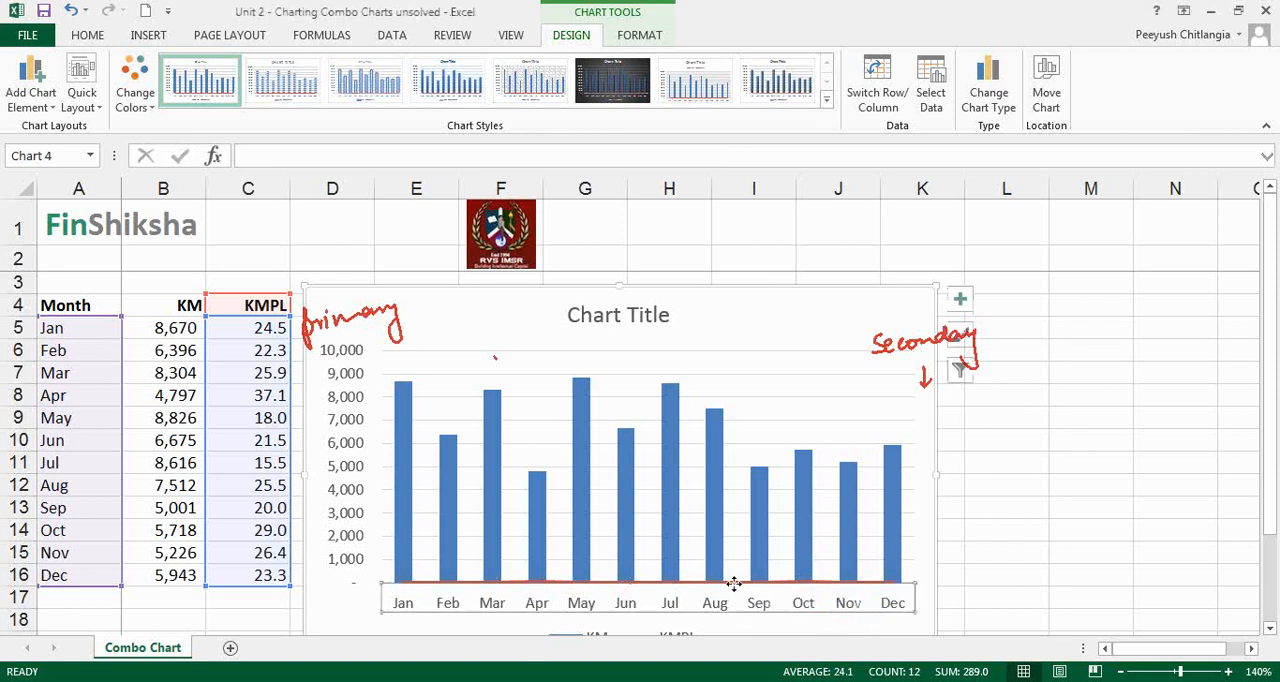
{"action": "left_click", "coordinate": [735, 582]}
{"action": "right_click", "coordinate": [739, 586]}
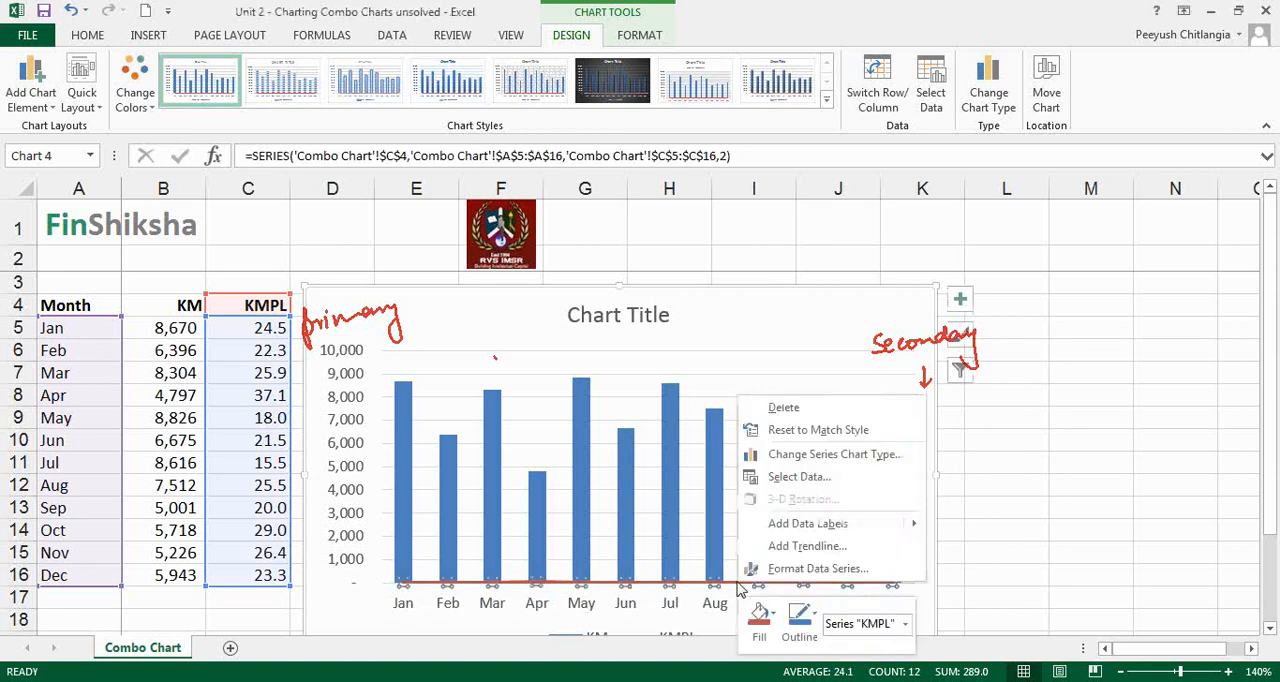
{"action": "left_click", "coordinate": [785, 568]}
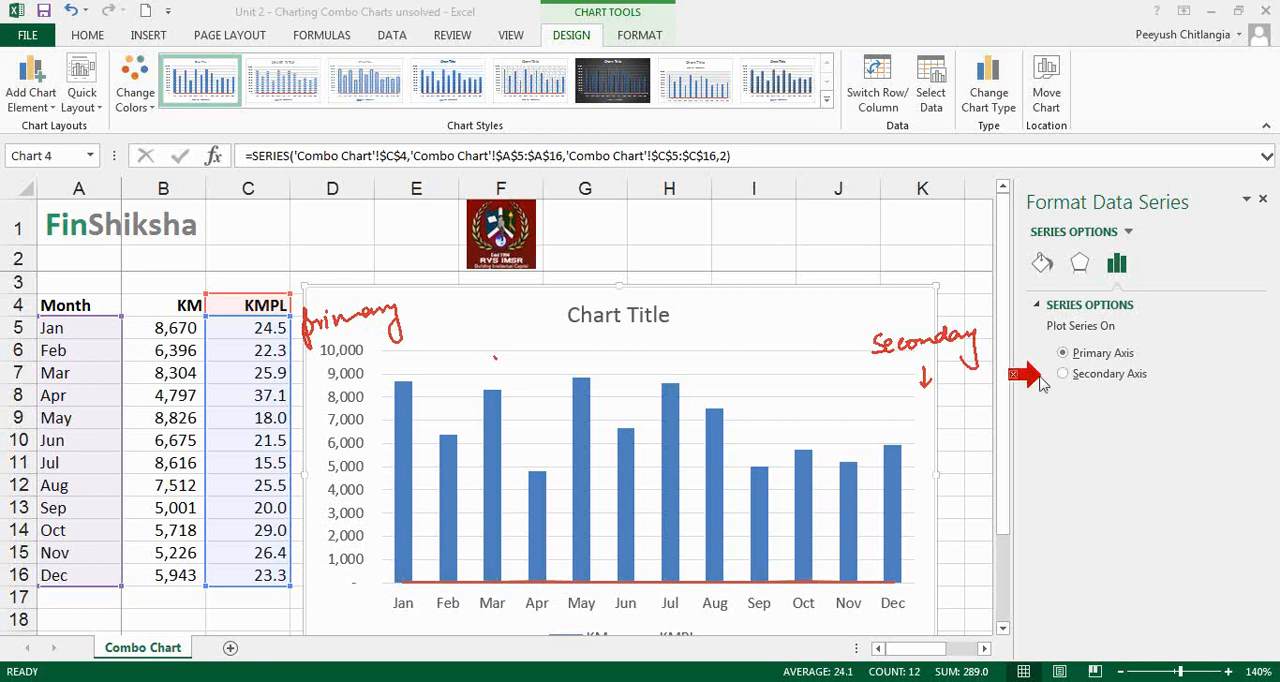
{"action": "key", "text": "Escape"}
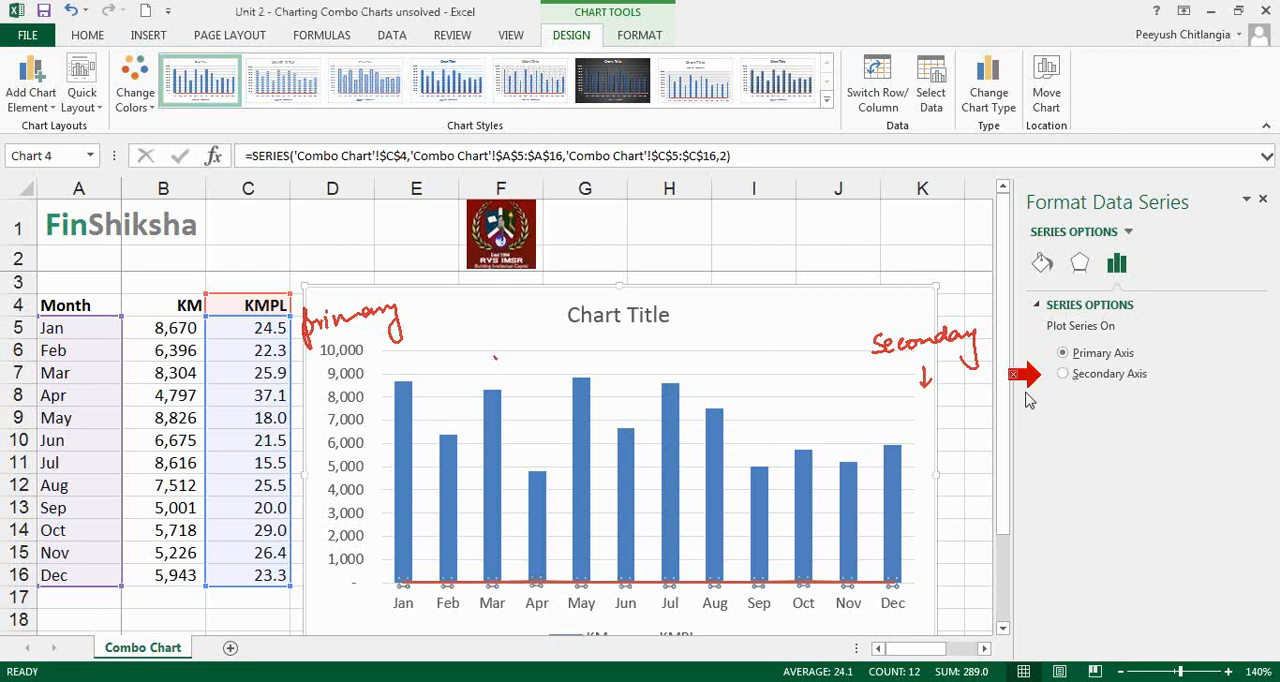
{"action": "left_click", "coordinate": [1064, 376]}
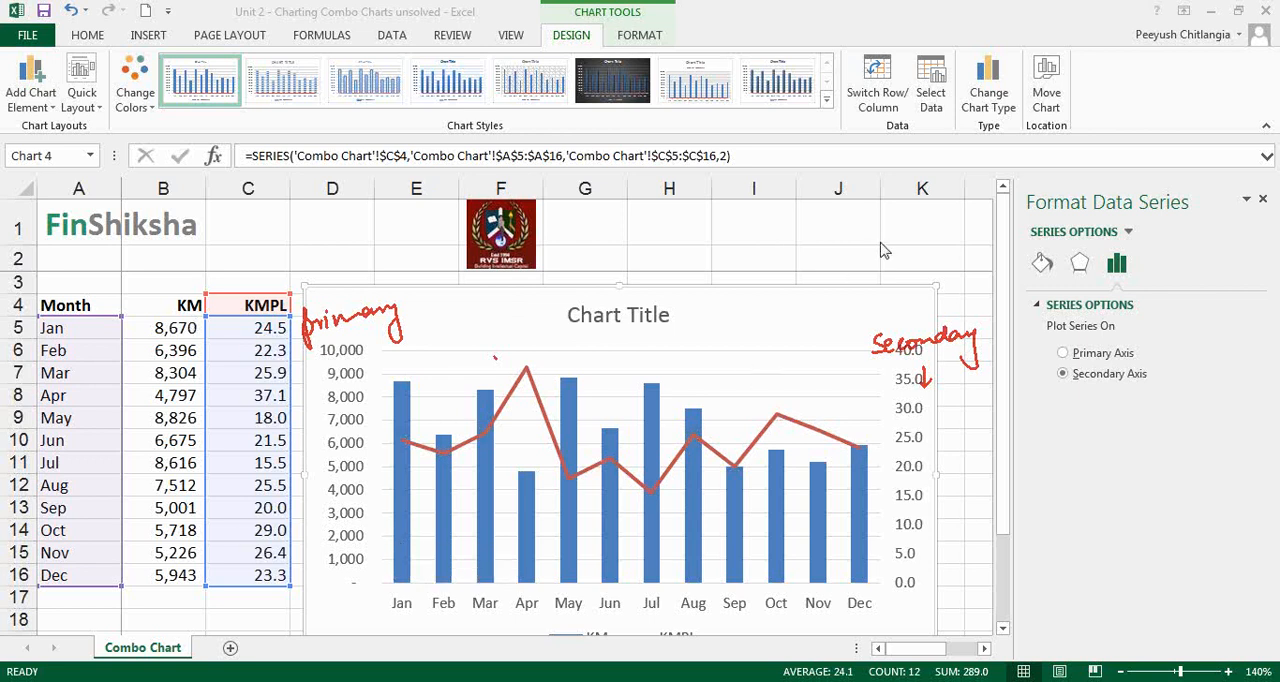
{"action": "key", "text": "Escape"}
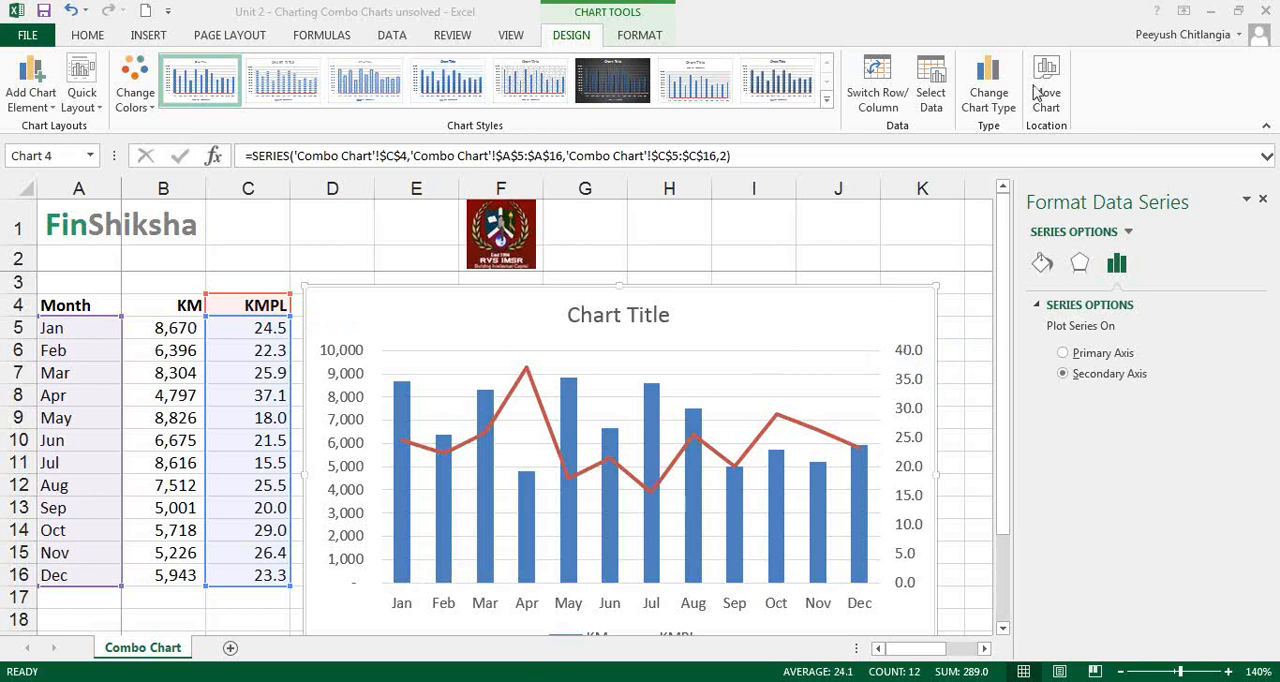
{"action": "left_click", "coordinate": [923, 391]}
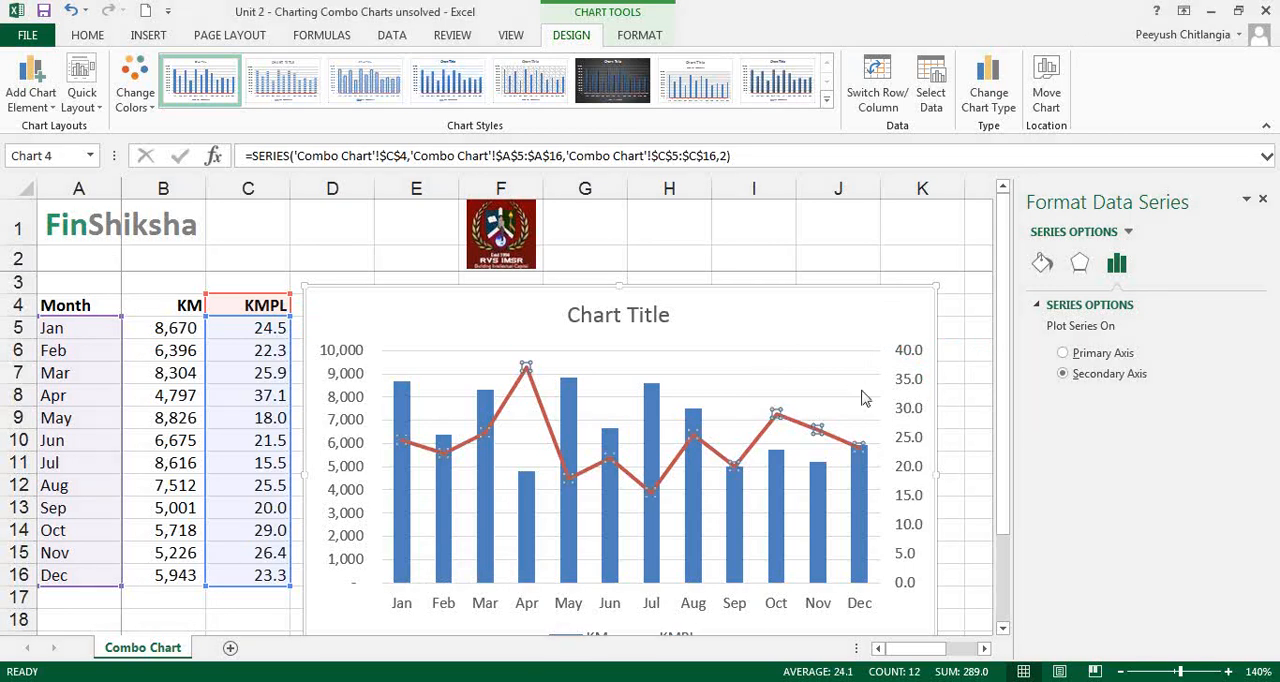
Rename the table headers in B4 and C4 as "KM (LHS)" and "KMPL (RHS)"
{"action": "left_click", "coordinate": [163, 305]}
{"action": "left_click", "coordinate": [336, 157]}
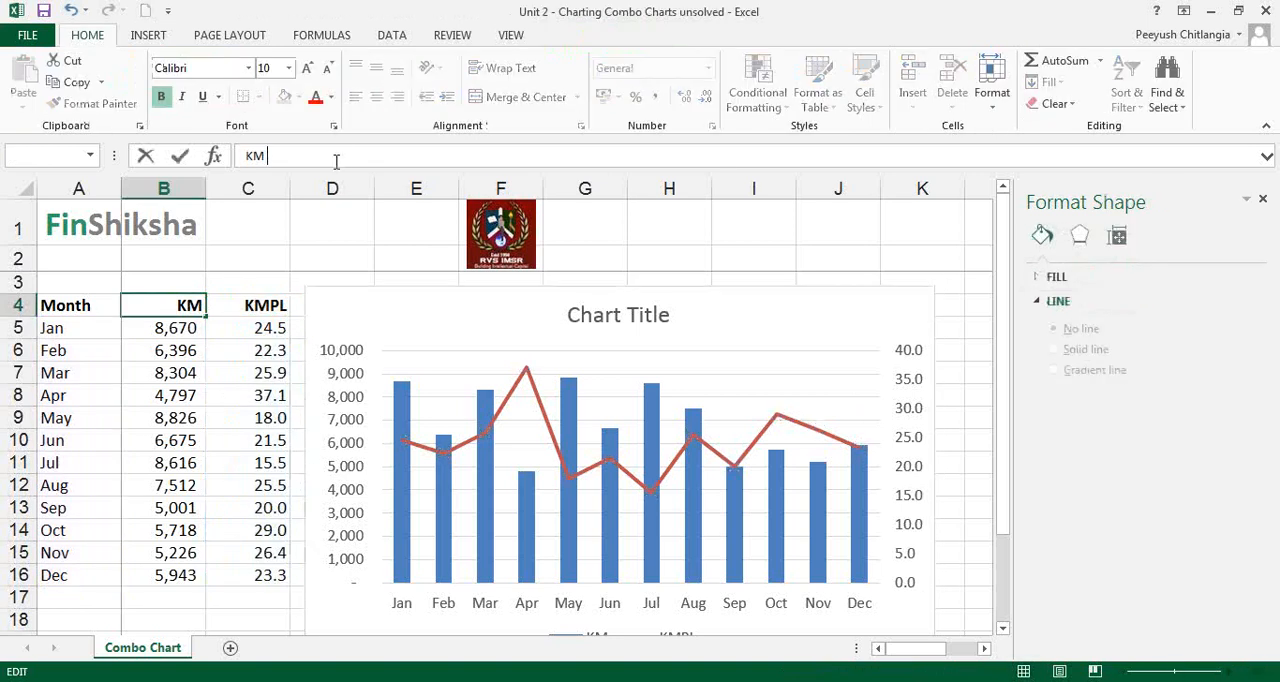
{"action": "type", "text": "(LHS"}
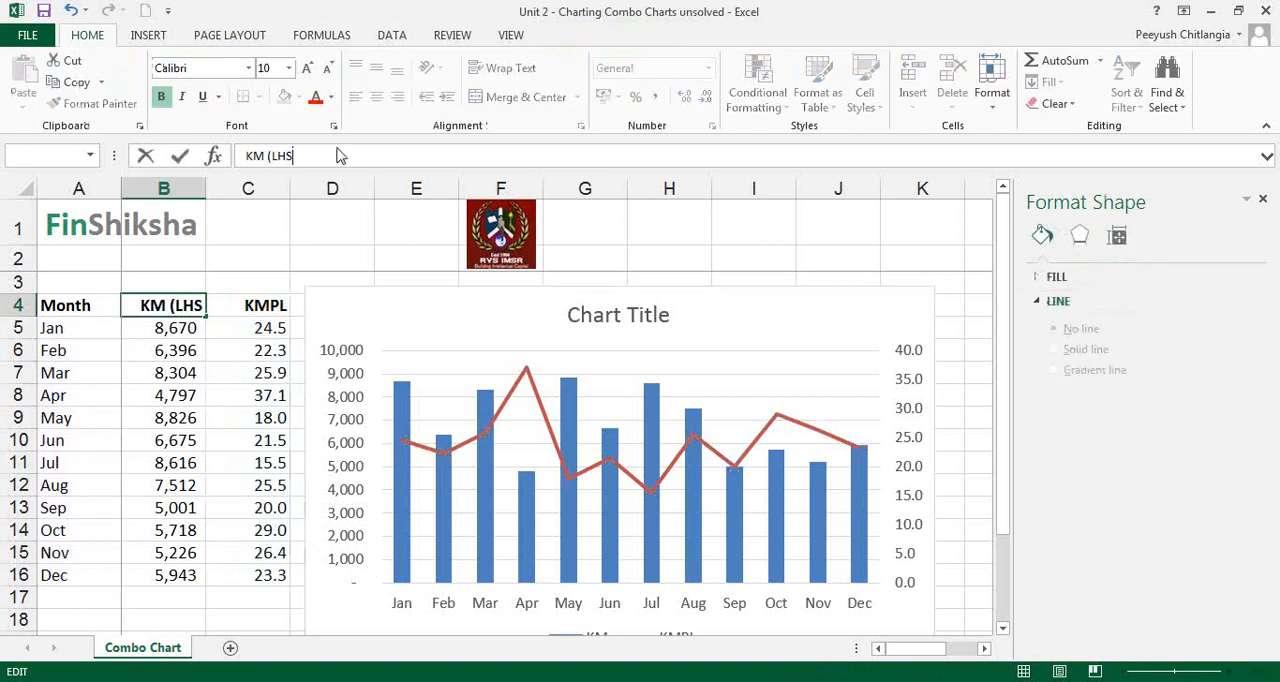
{"action": "type", "text": ")"}
{"action": "key", "text": "Return"}
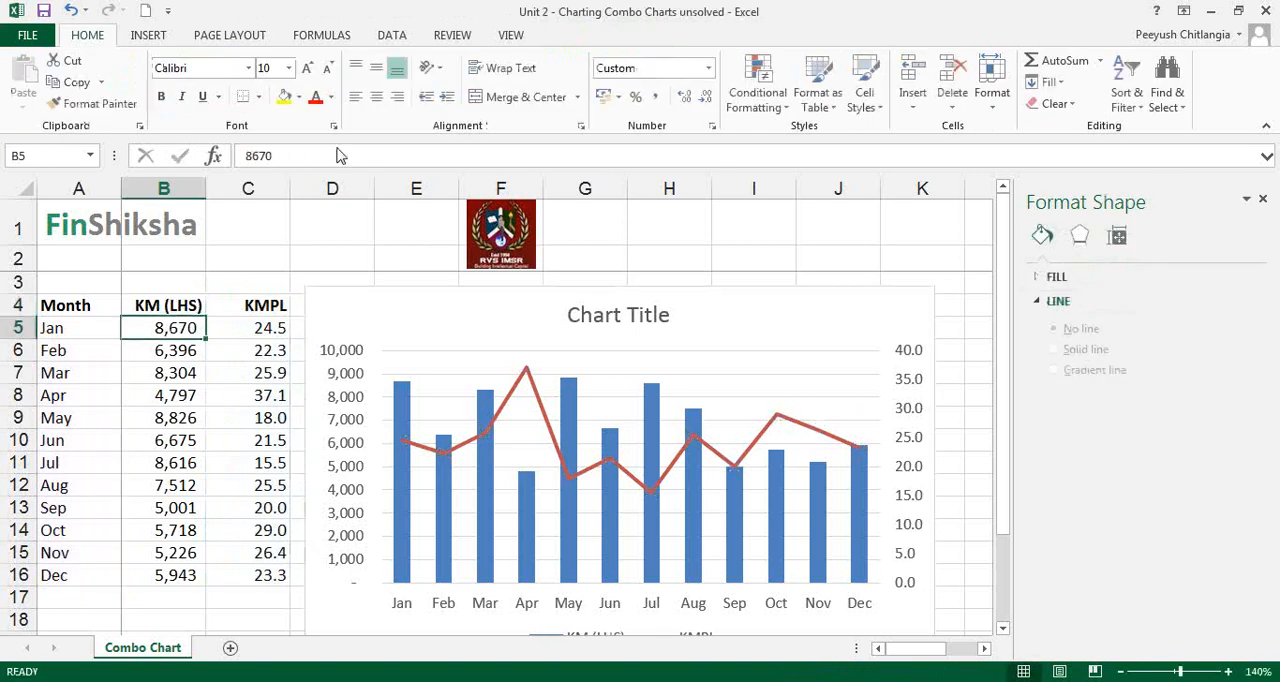
{"action": "left_click", "coordinate": [255, 305]}
{"action": "left_click", "coordinate": [331, 159]}
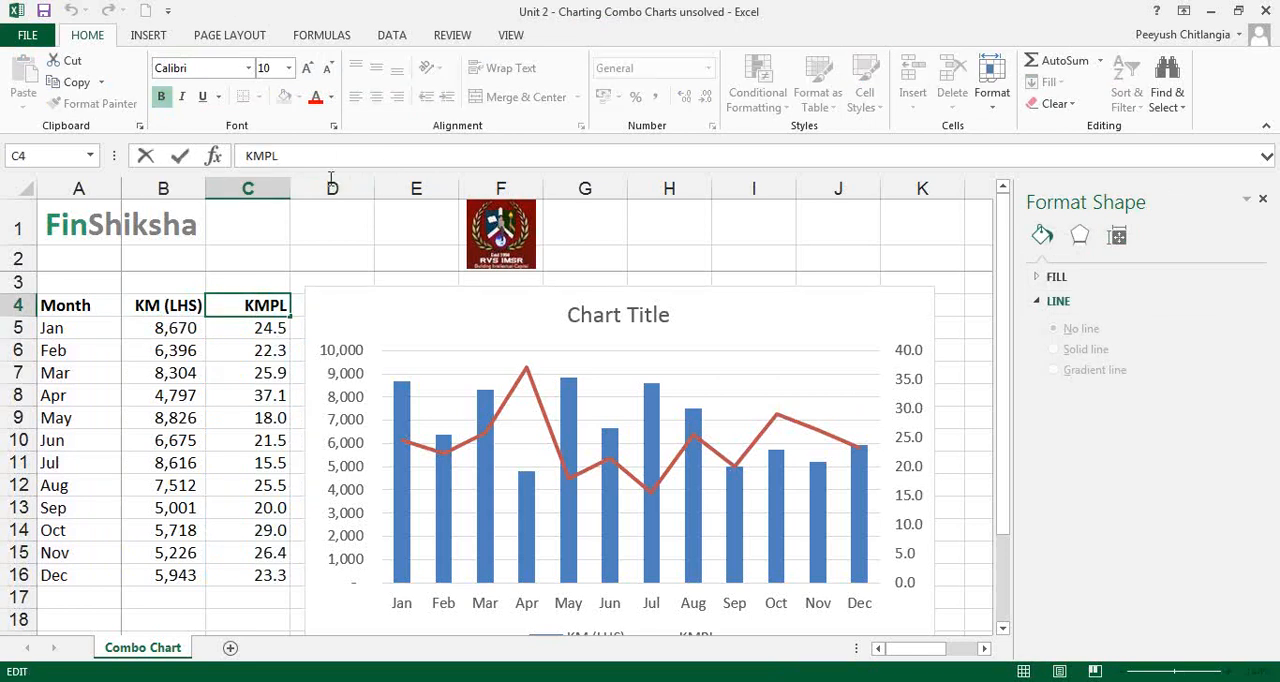
{"action": "type", "text": "(RHS)"}
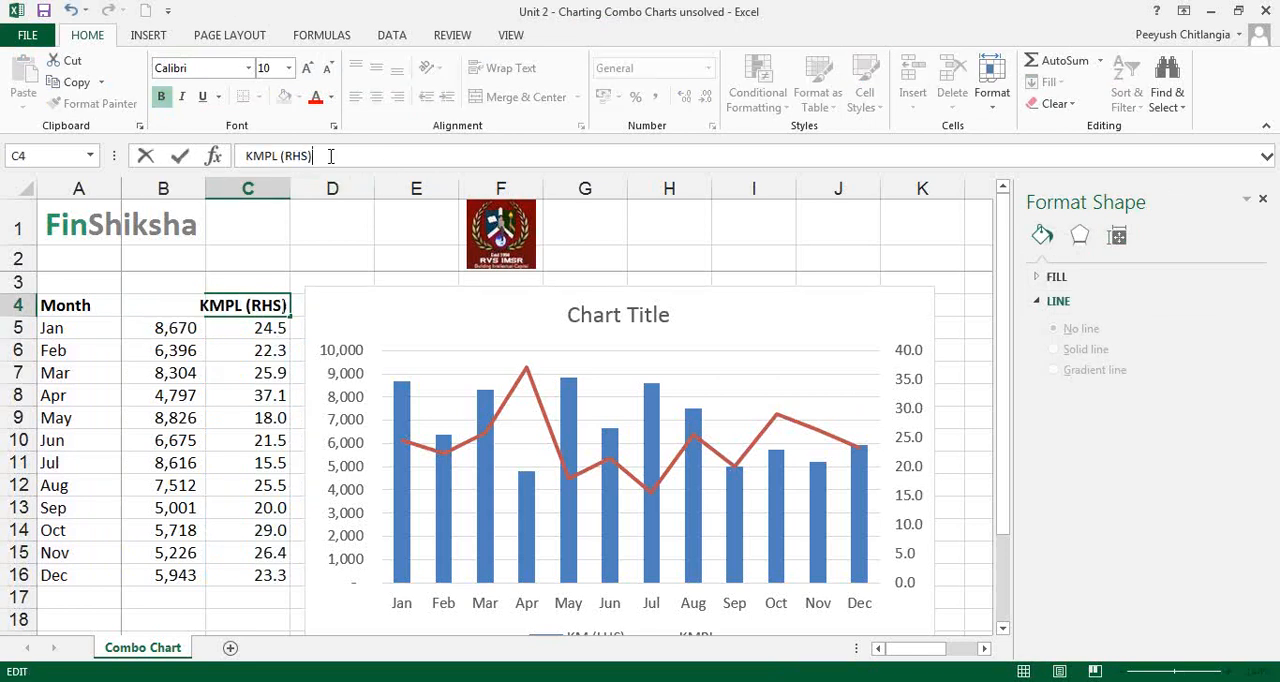
{"action": "key", "text": "Return"}
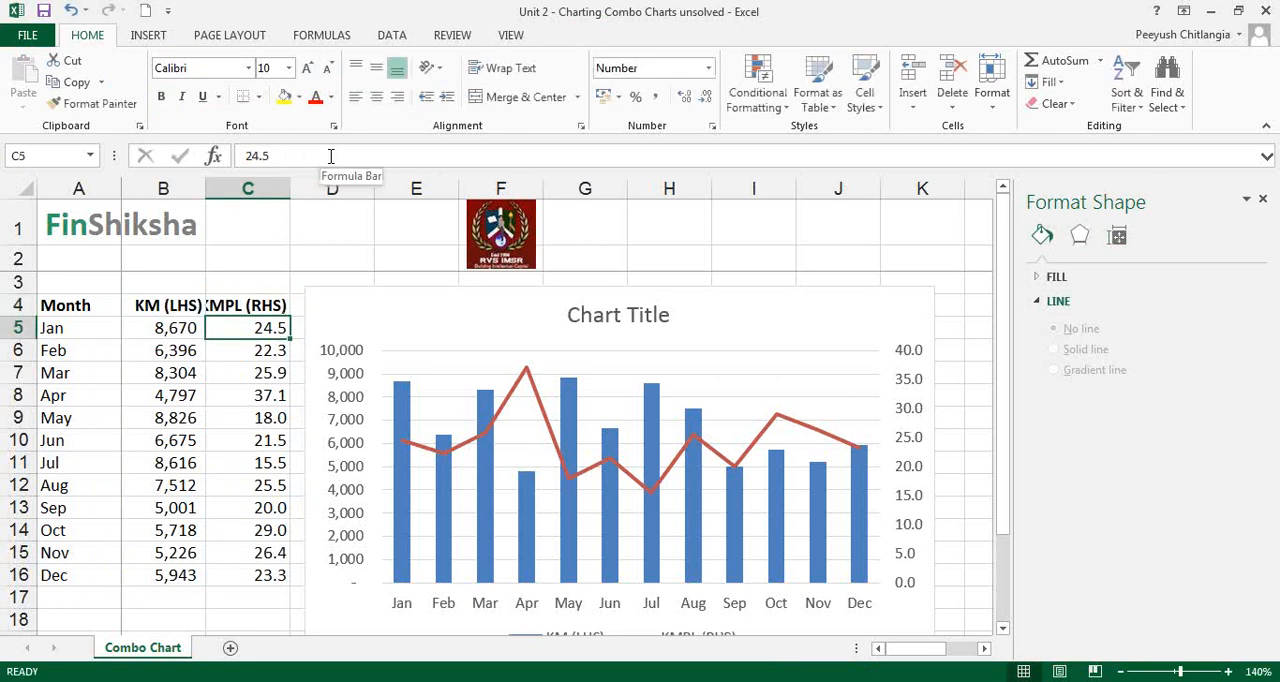
Replace the placeholder chart title with "Cab Company Averages"
{"action": "scroll", "coordinate": [283, 177], "scroll_direction": "down", "scroll_amount": 1}
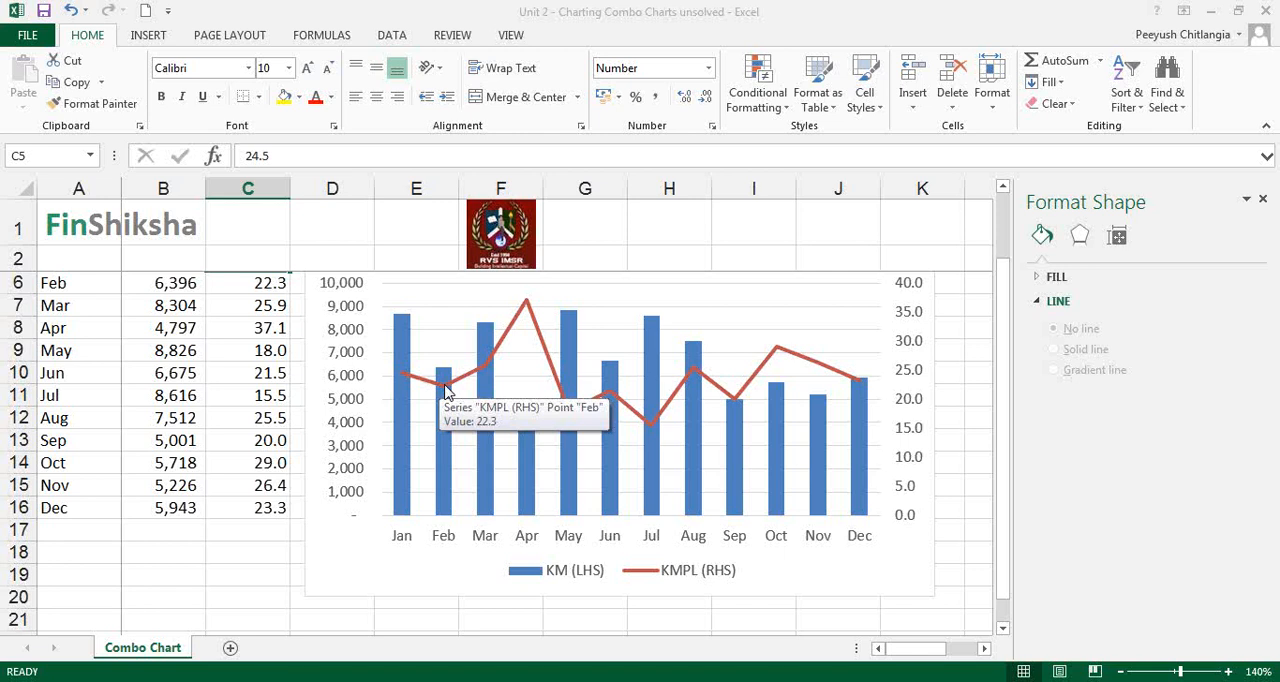
{"action": "left_click", "coordinate": [486, 408]}
{"action": "scroll", "coordinate": [355, 478], "scroll_direction": "up", "scroll_amount": 1}
{"action": "left_click", "coordinate": [607, 317]}
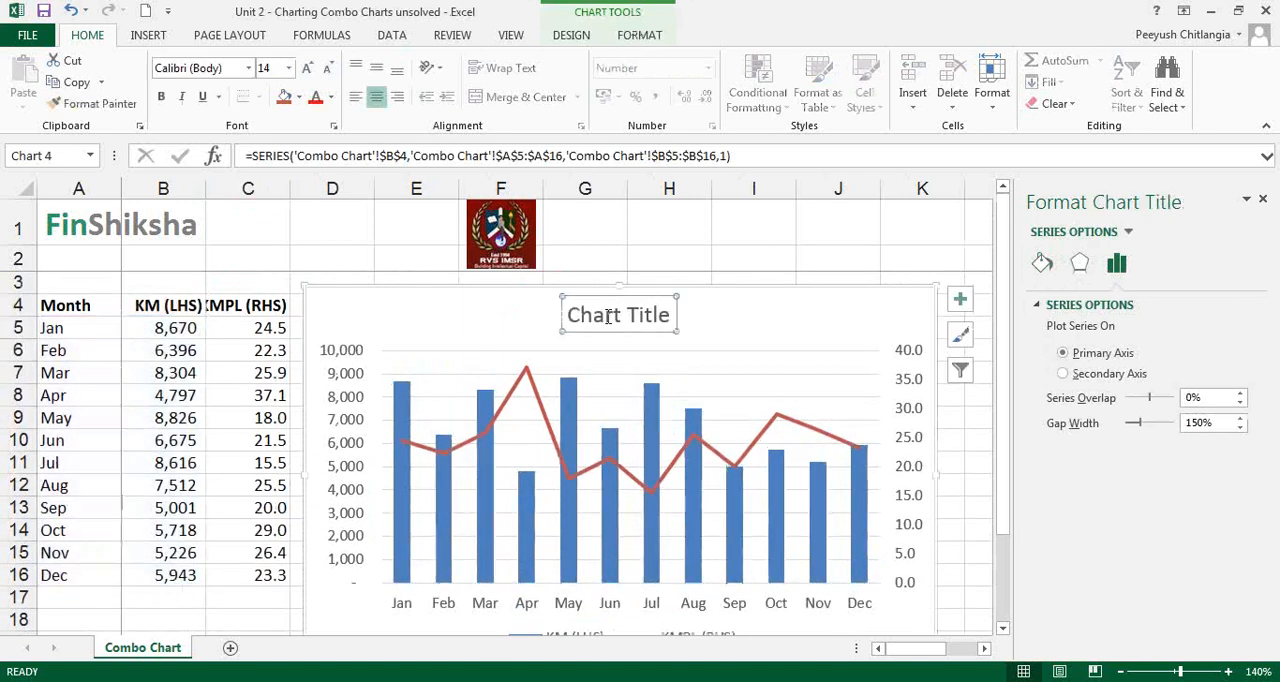
{"action": "double_click", "coordinate": [608, 317]}
{"action": "triple_click", "coordinate": [627, 321]}
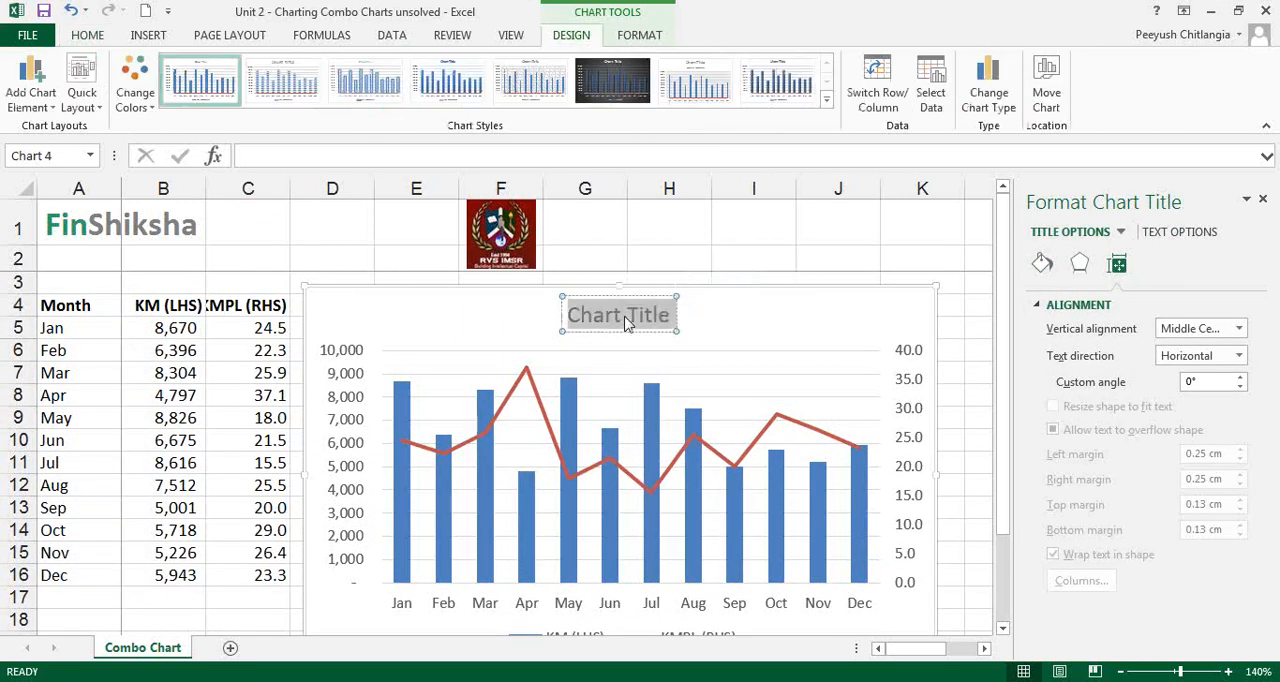
{"action": "type", "text": "Cab Coa"}
{"action": "key", "text": "BackSpace"}
{"action": "type", "text": "ma"}
{"action": "key", "text": "BackSpace"}
{"action": "type", "text": "pan"}
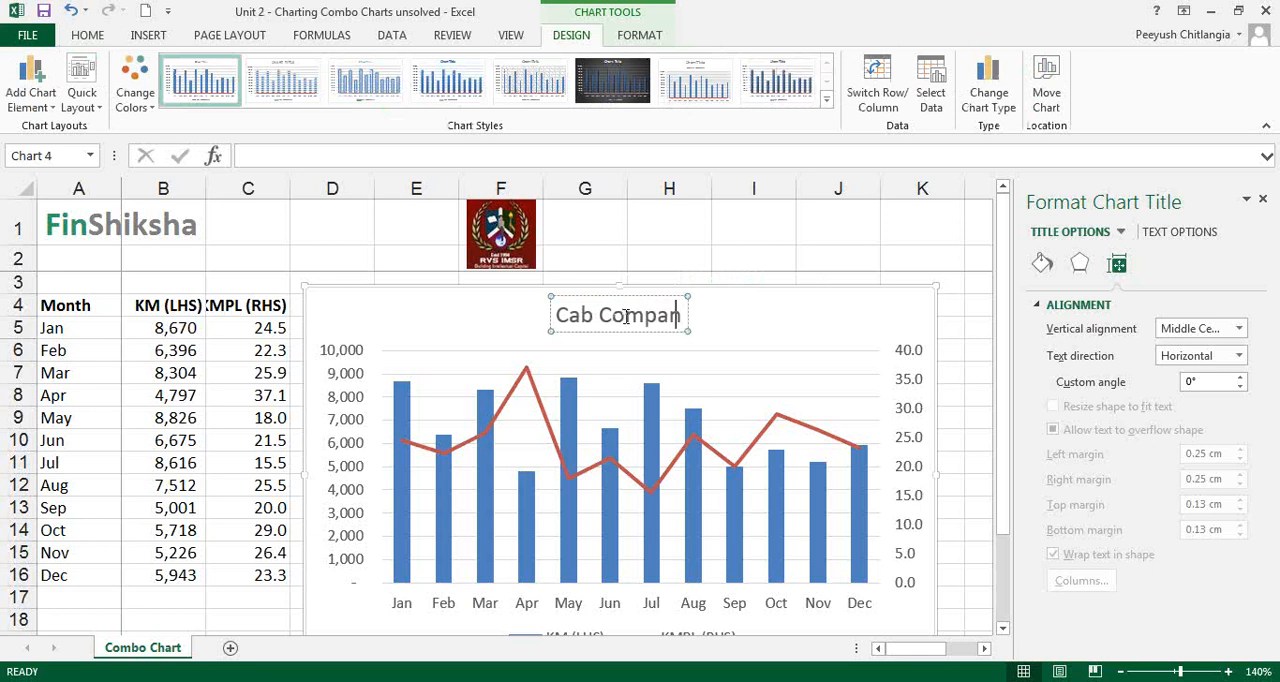
{"action": "type", "text": "y Averages"}
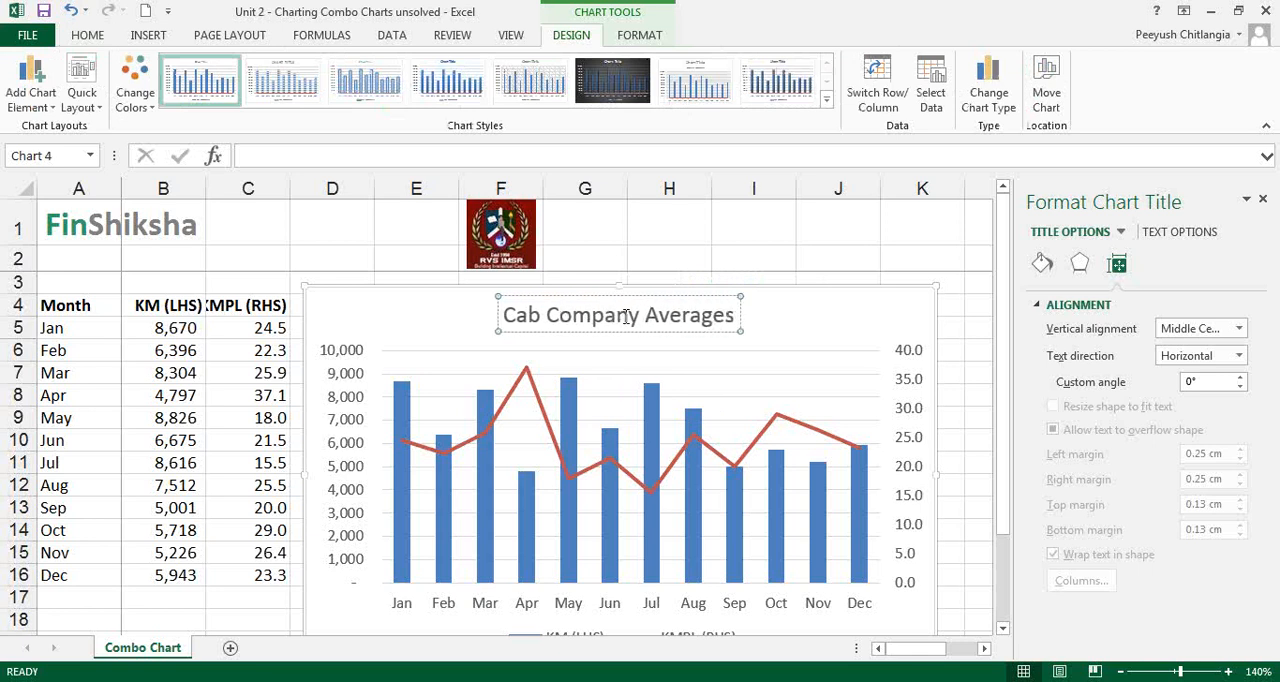
Make the chart title, both value axes' labels and the month labels bold
{"action": "left_click", "coordinate": [685, 324]}
{"action": "left_click", "coordinate": [684, 329]}
{"action": "key", "text": "ctrl+b"}
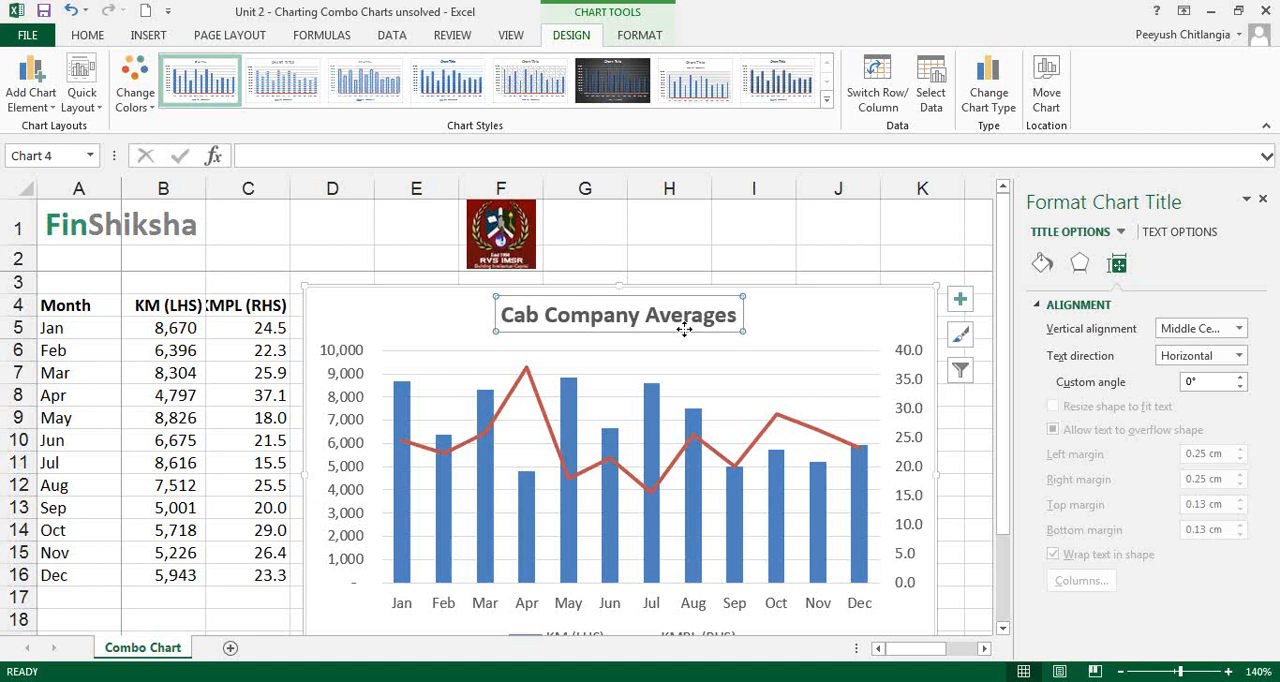
{"action": "left_click", "coordinate": [902, 365]}
{"action": "left_click", "coordinate": [908, 374]}
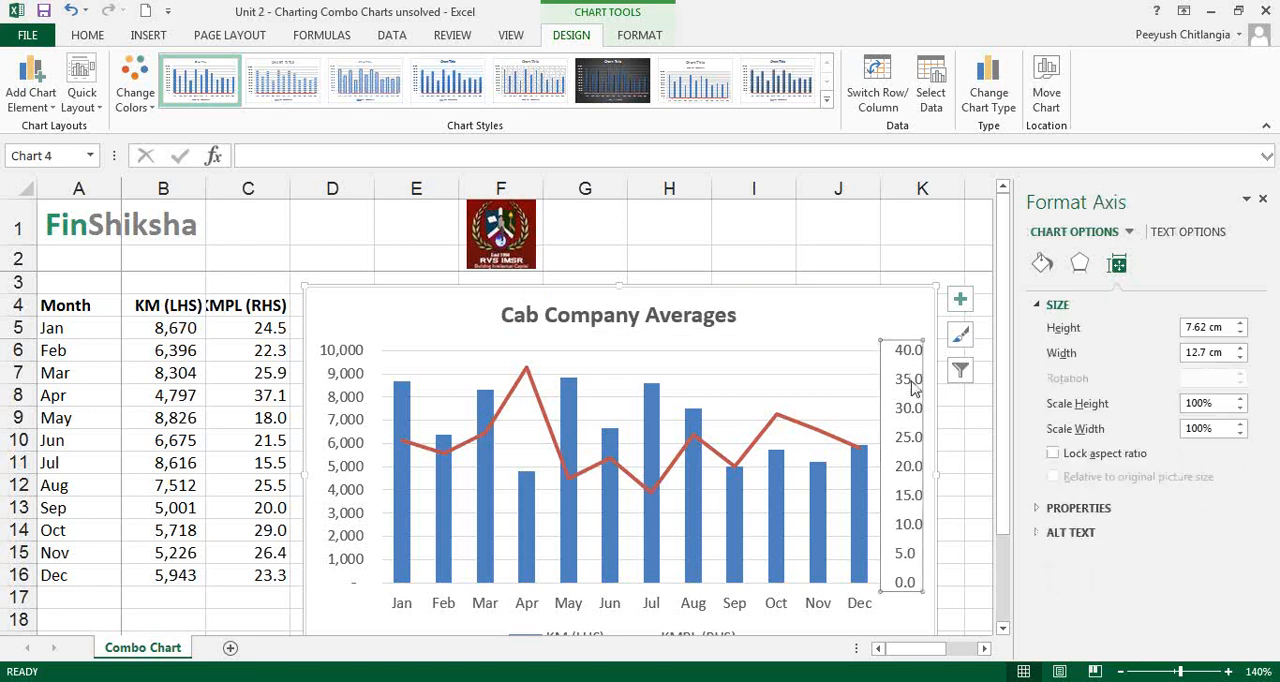
{"action": "left_click", "coordinate": [352, 432]}
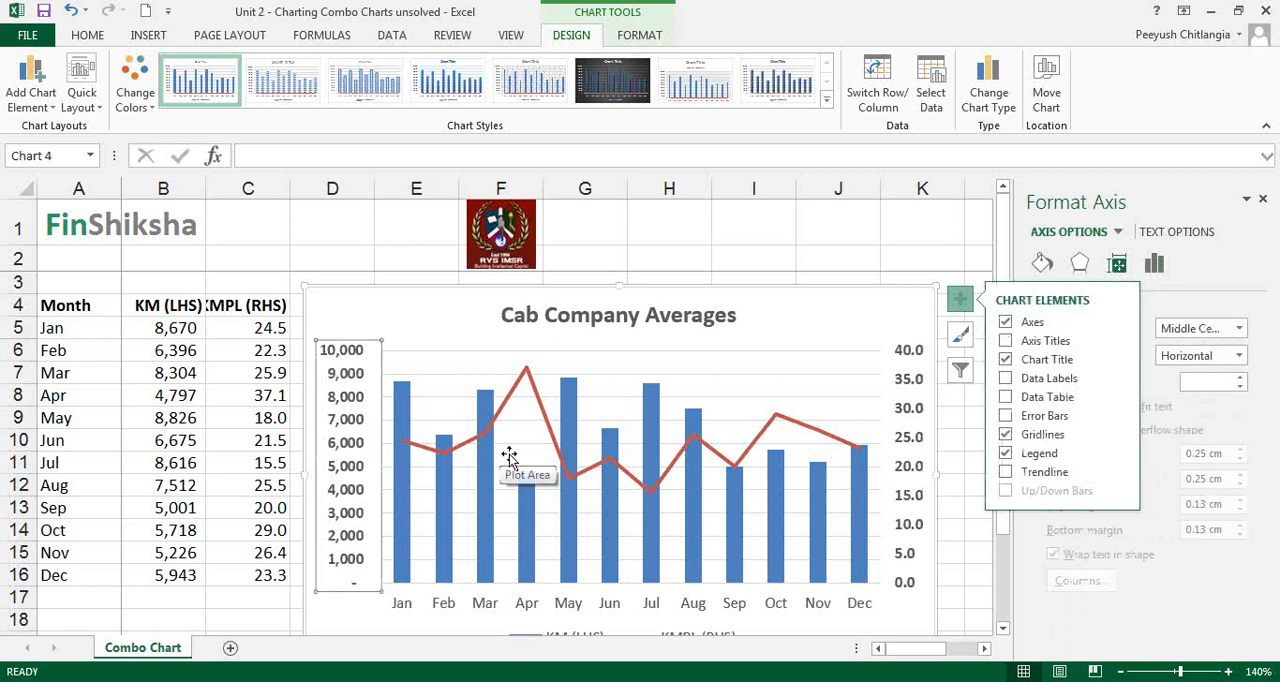
{"action": "left_click", "coordinate": [541, 603]}
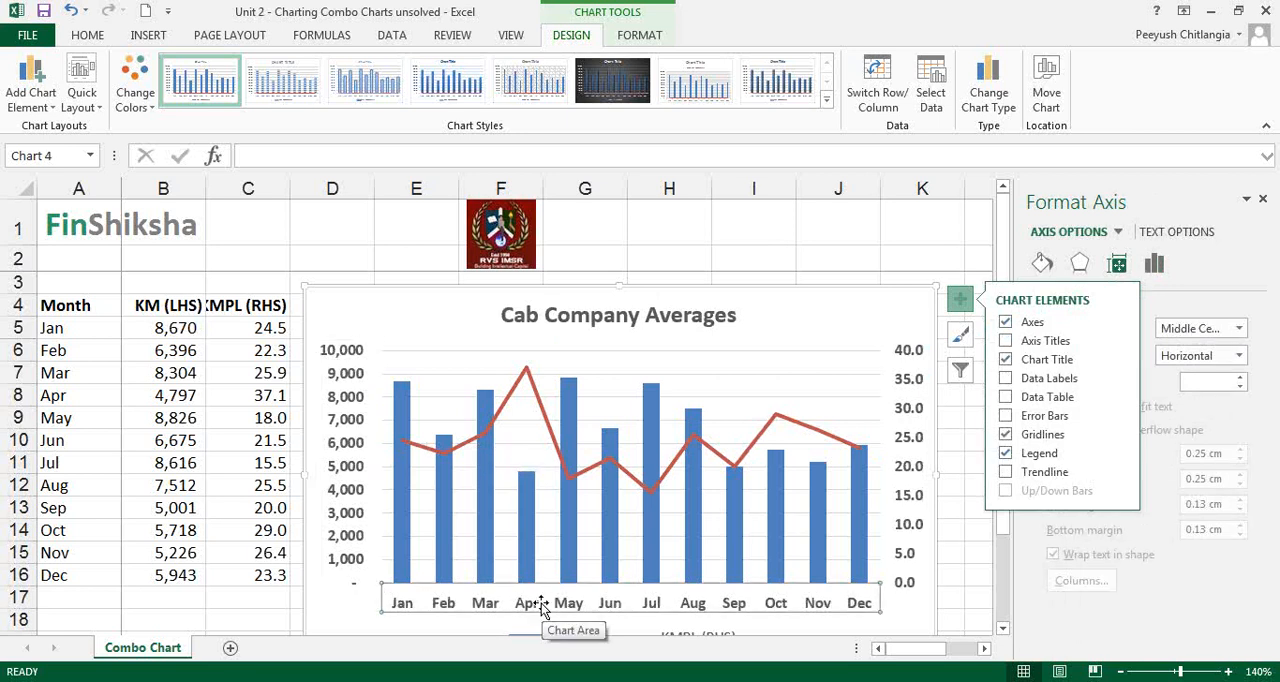
Format the KMPL (RHS) series as a smoothed line
{"action": "left_click", "coordinate": [547, 428]}
{"action": "right_click", "coordinate": [547, 428]}
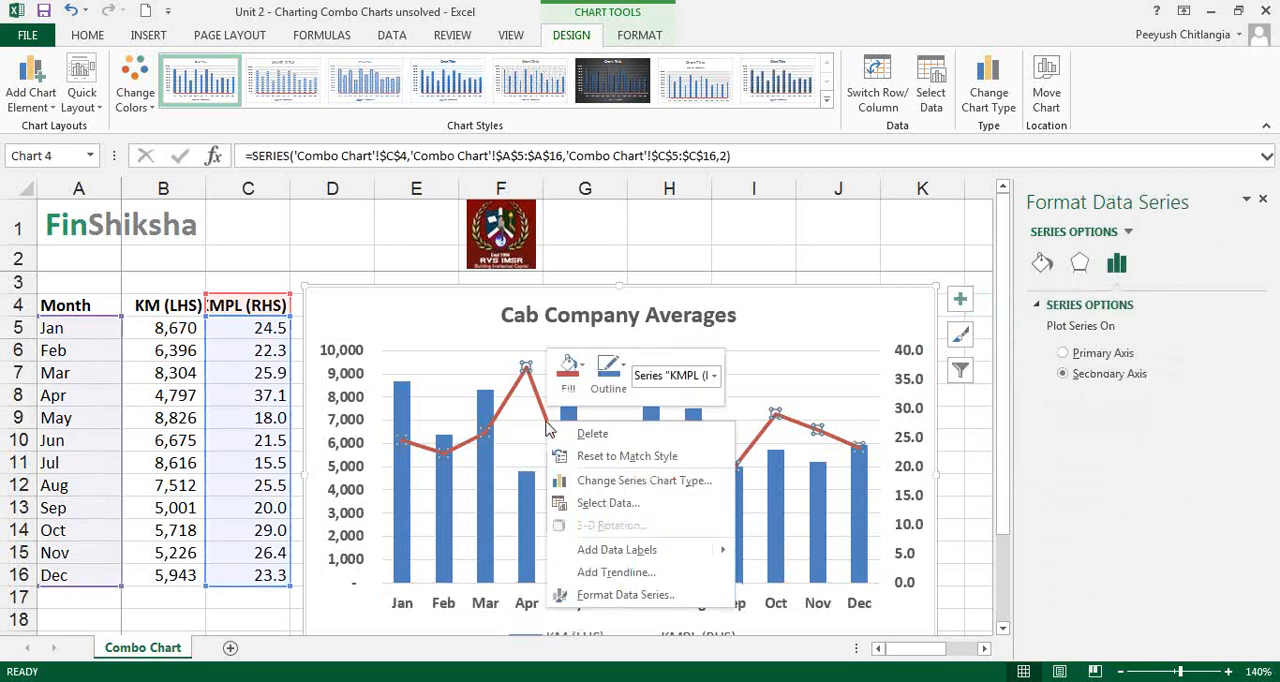
{"action": "left_click", "coordinate": [618, 598]}
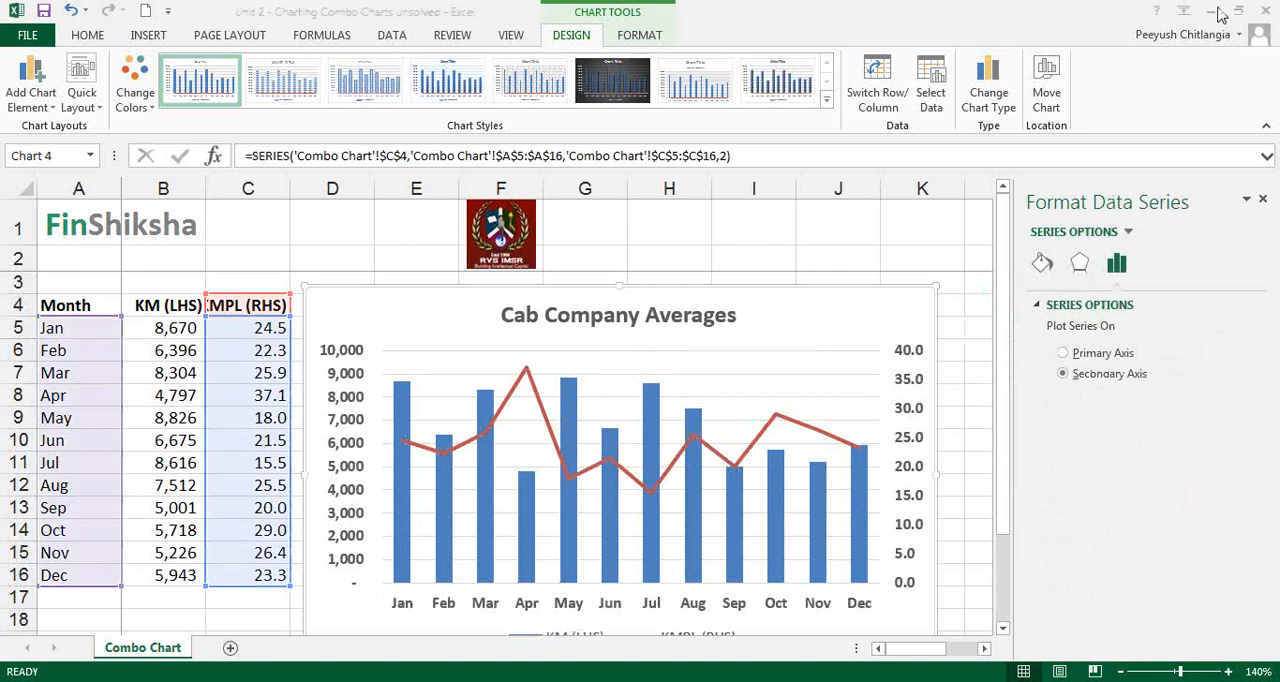
{"action": "left_click", "coordinate": [1043, 265]}
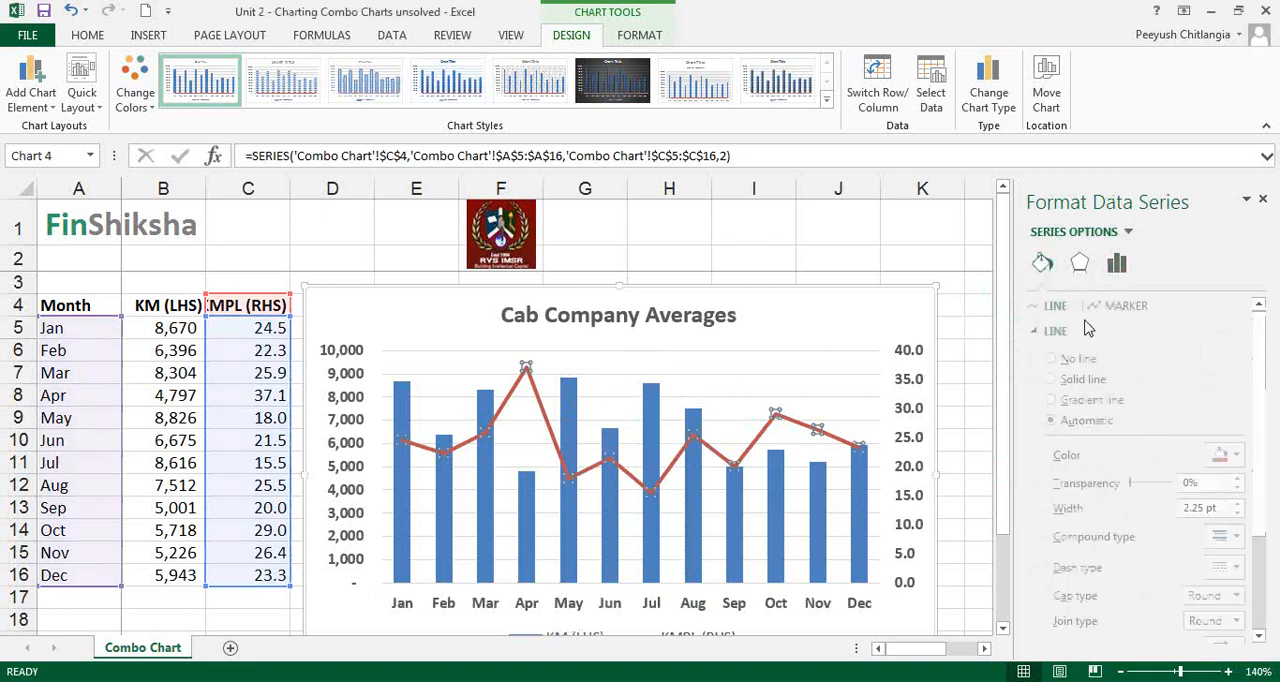
{"action": "scroll", "coordinate": [1232, 500], "scroll_direction": "down", "scroll_amount": 3}
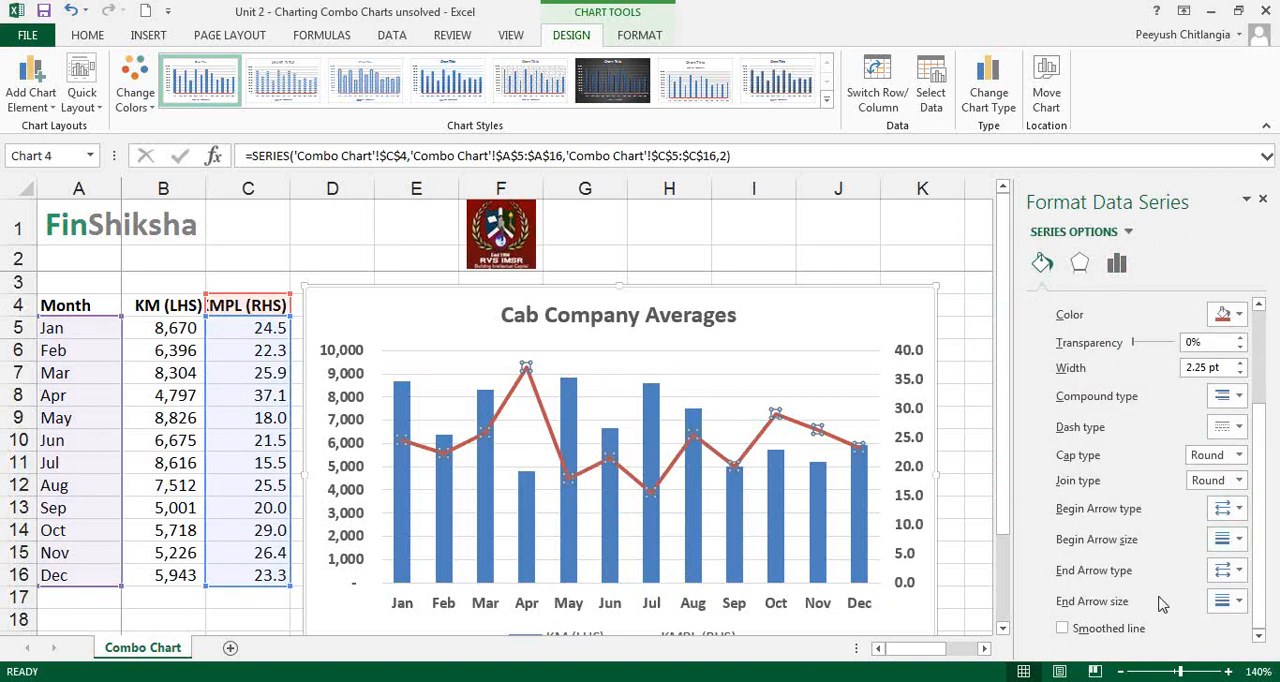
{"action": "left_click", "coordinate": [558, 336]}
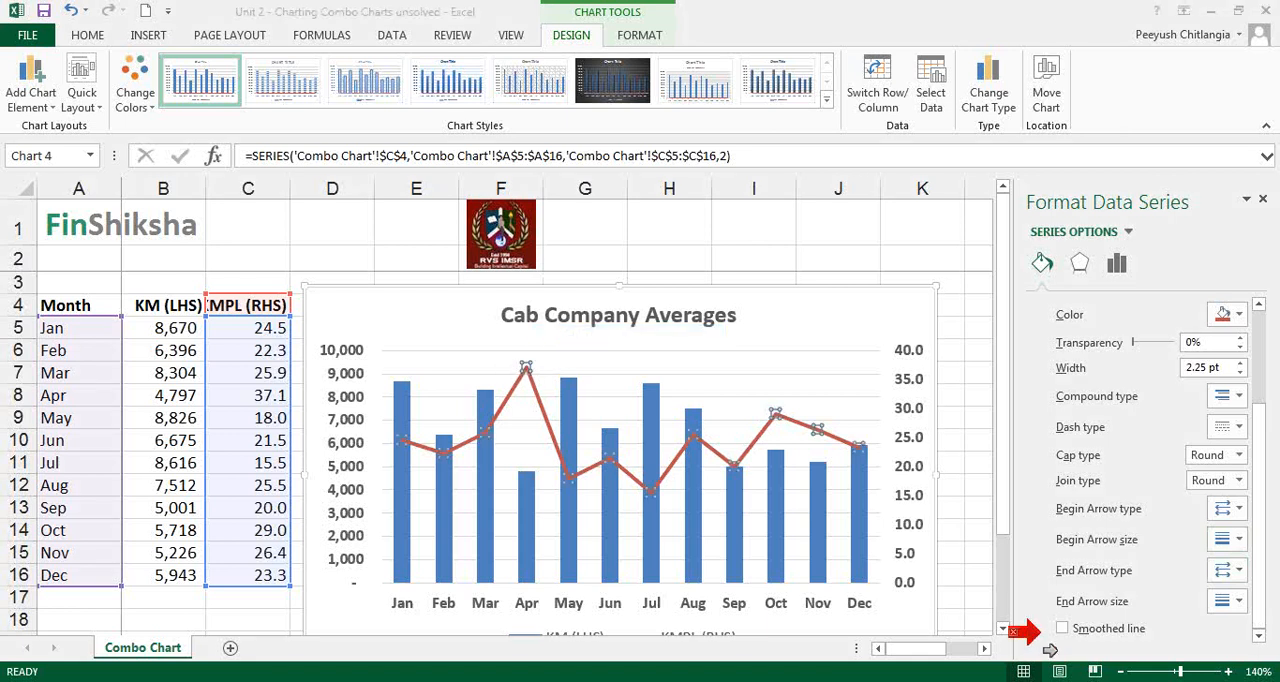
{"action": "left_click", "coordinate": [1062, 629]}
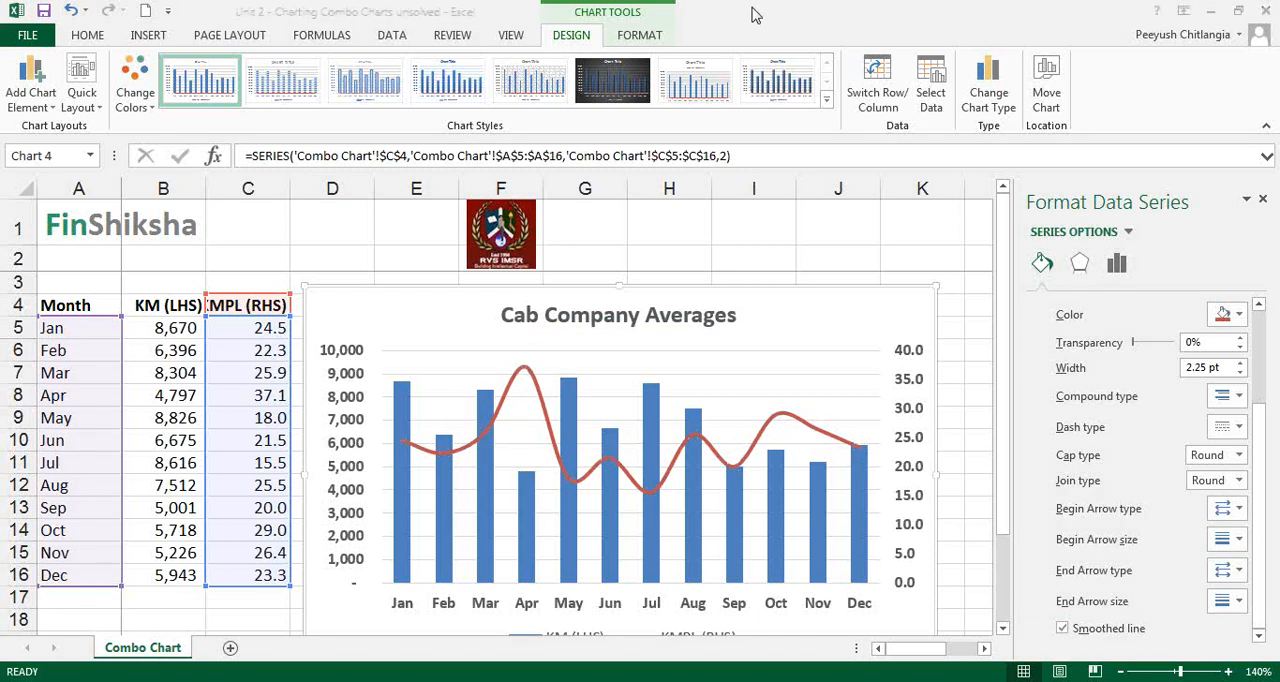
Apply the chart style with light blue gradient columns to the Cab Company Averages chart
{"action": "mouse_move", "coordinate": [830, 481]}
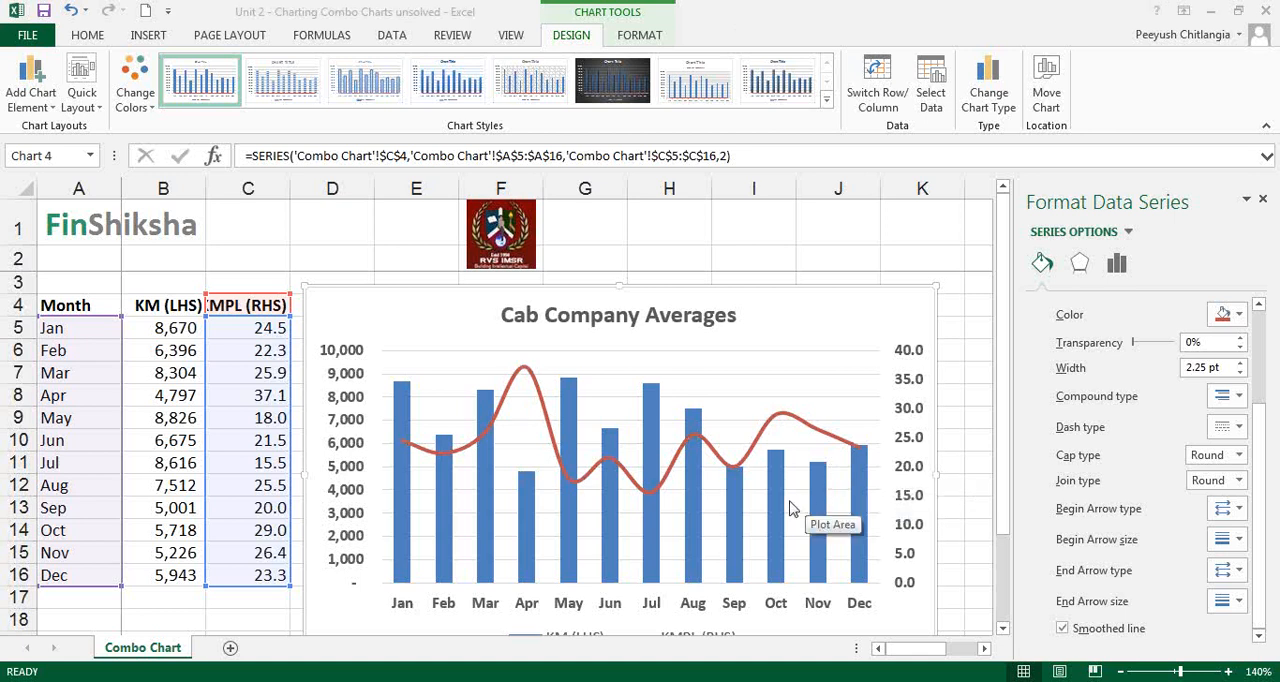
{"action": "left_click", "coordinate": [338, 318]}
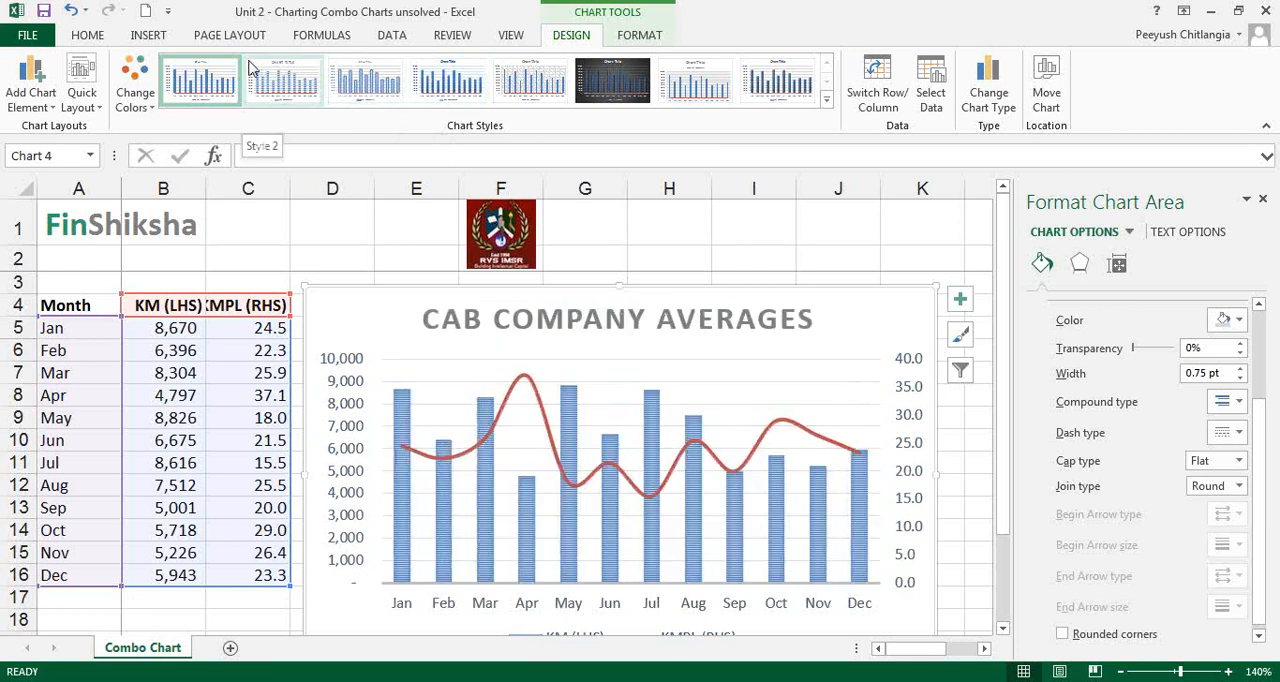
{"action": "left_click", "coordinate": [368, 78]}
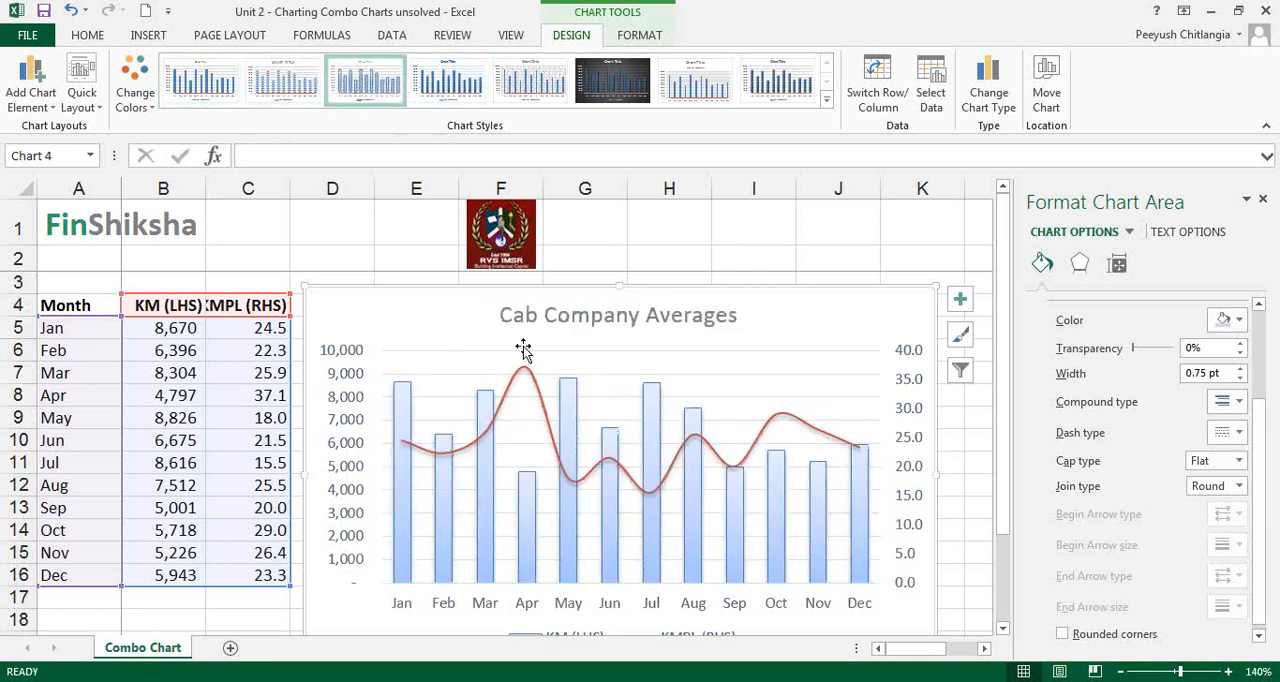
Replace the existing chart with a Clustered Column - Line on Secondary Axis combo chart of A4:C16, placed beside the data table
{"action": "key", "text": "Delete"}
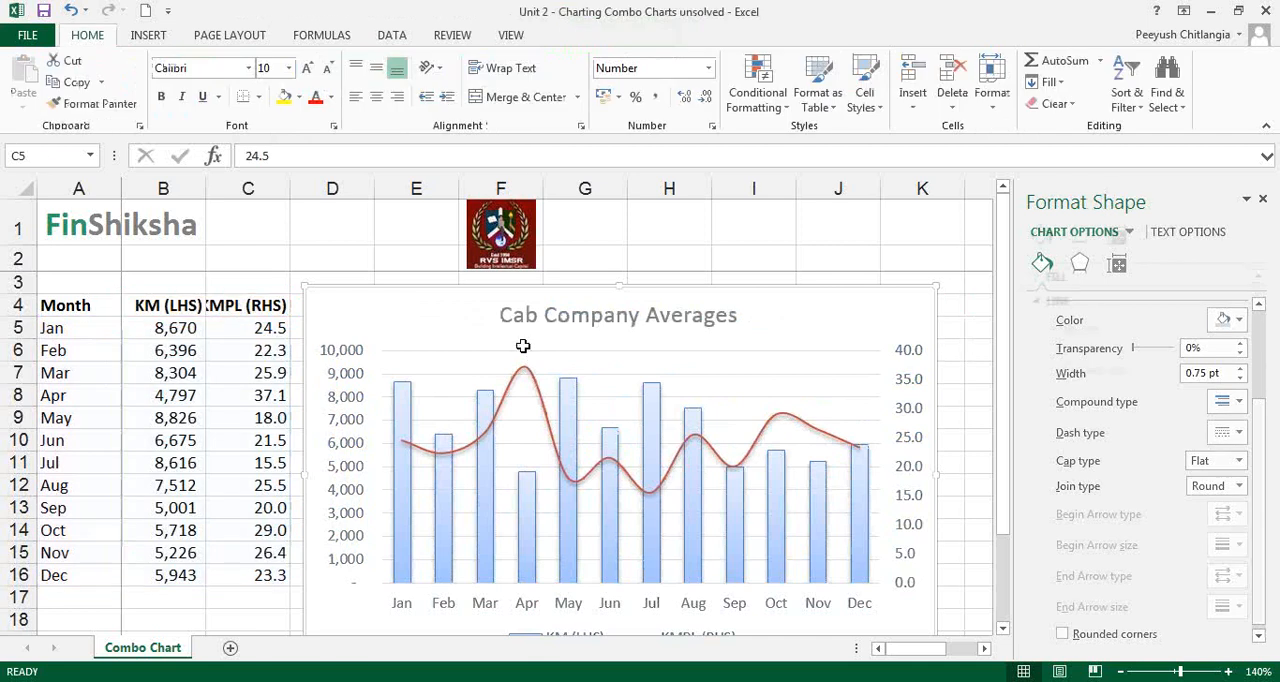
{"action": "left_click_drag", "start_coordinate": [93, 302], "coordinate": [258, 568]}
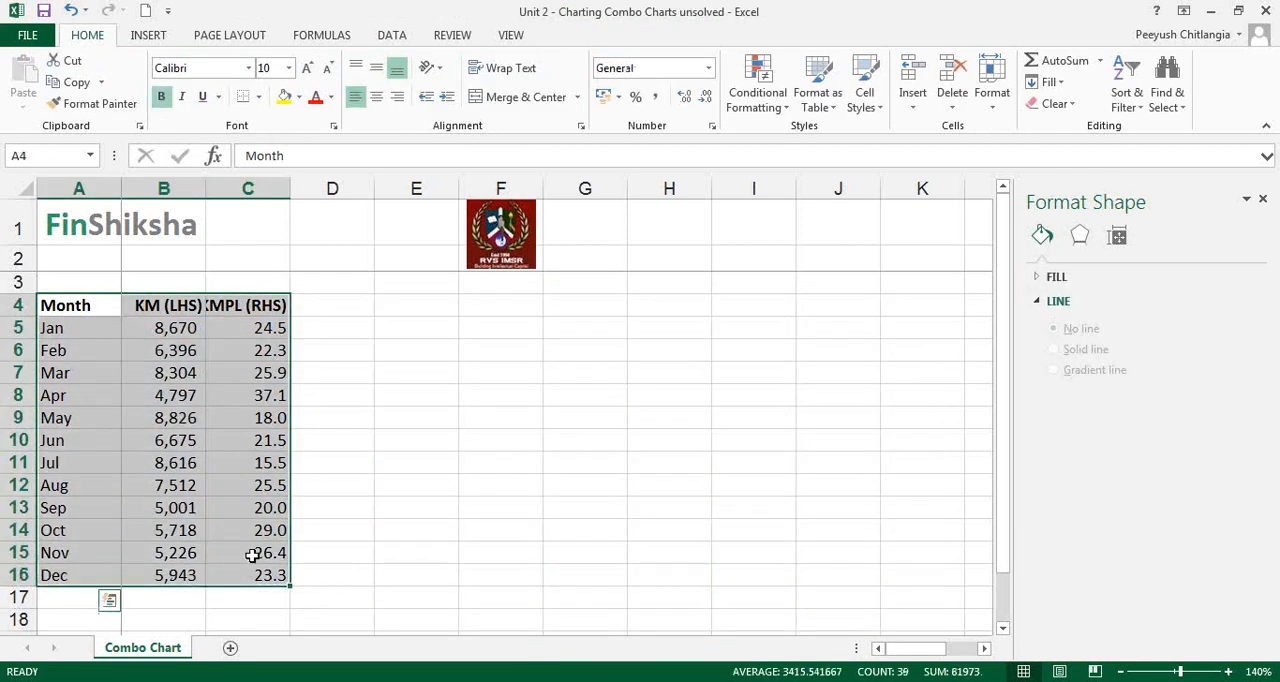
{"action": "left_click", "coordinate": [155, 36]}
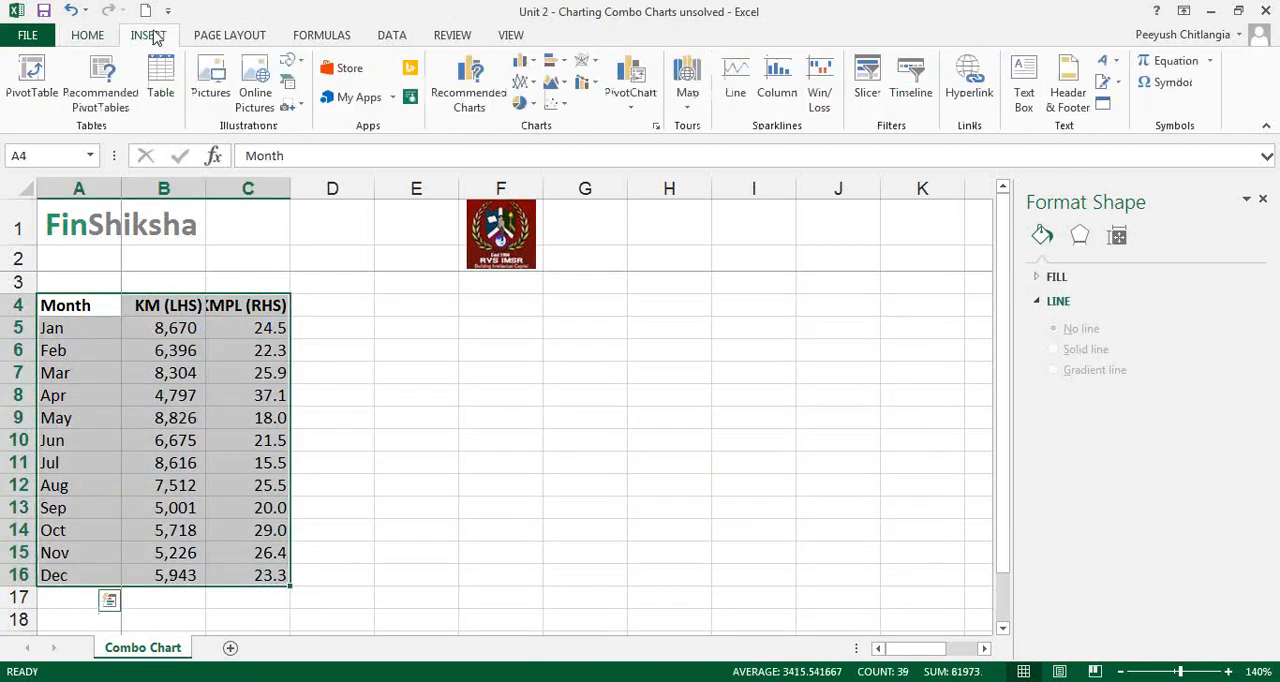
{"action": "left_click", "coordinate": [598, 86]}
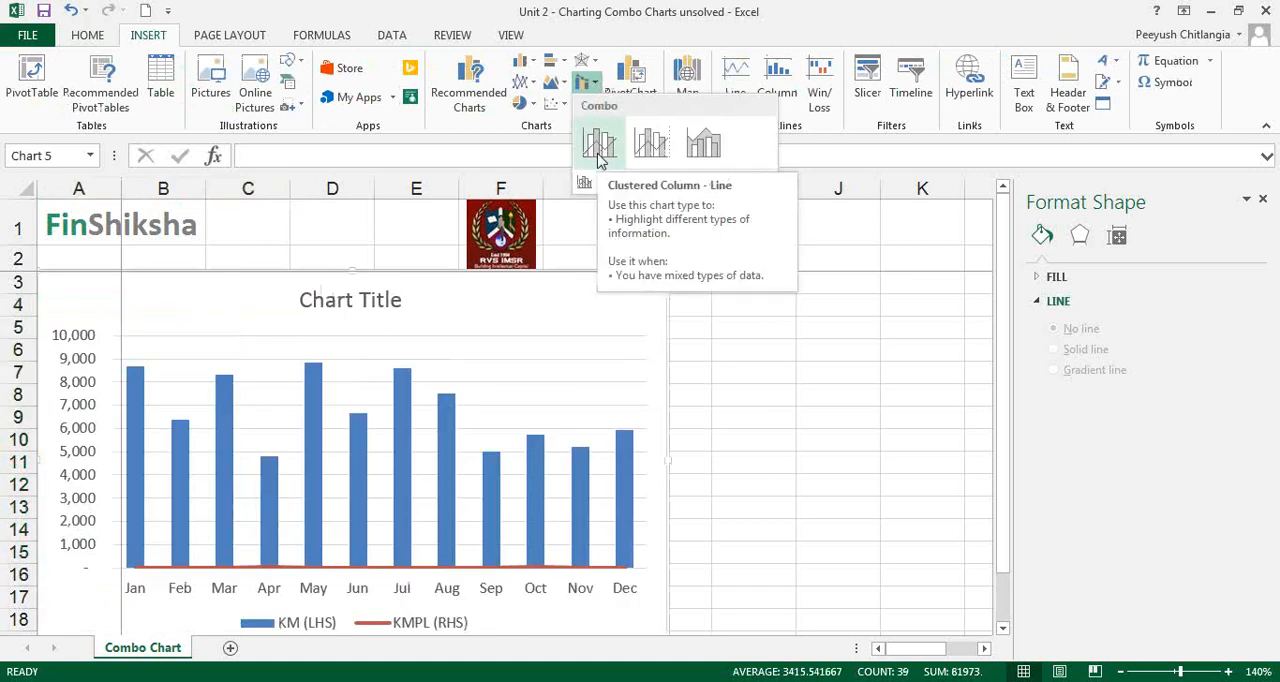
{"action": "left_click", "coordinate": [652, 145]}
{"action": "left_click_drag", "start_coordinate": [585, 301], "coordinate": [847, 286]}
Apply the light blue gradient-column style to the new combo chart and move it down to start at row 4
{"action": "left_click", "coordinate": [612, 80]}
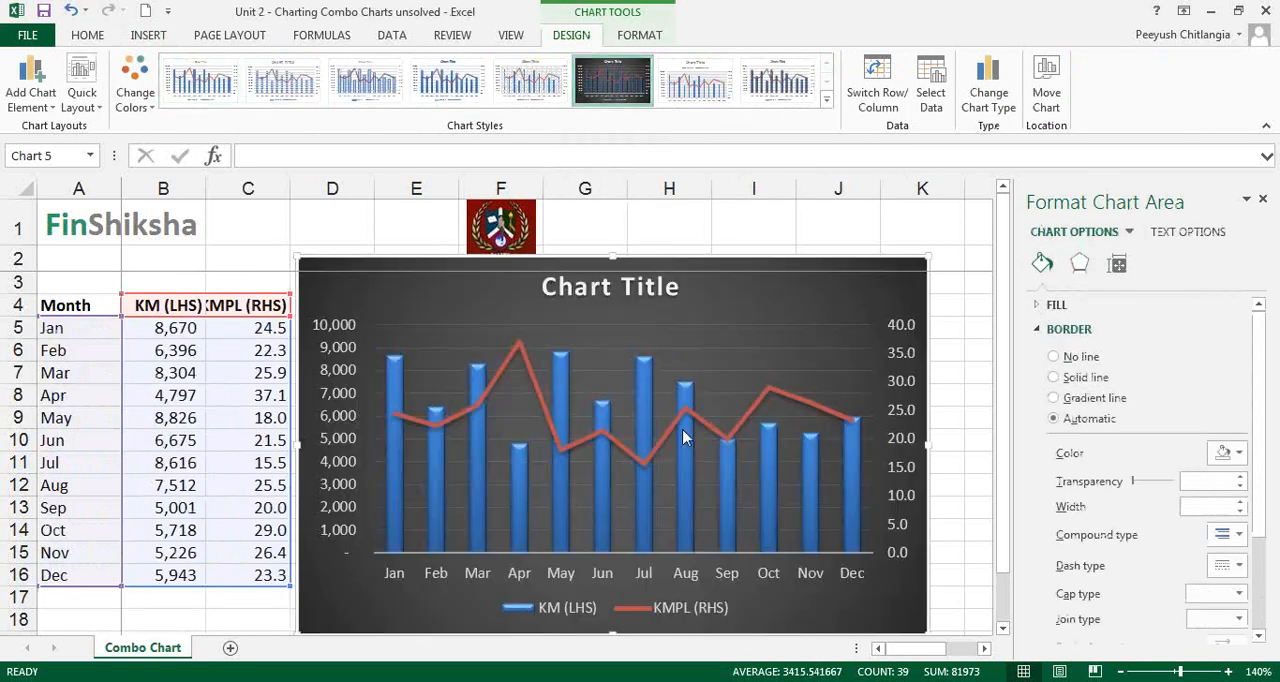
{"action": "left_click", "coordinate": [257, 86]}
{"action": "left_click", "coordinate": [339, 90]}
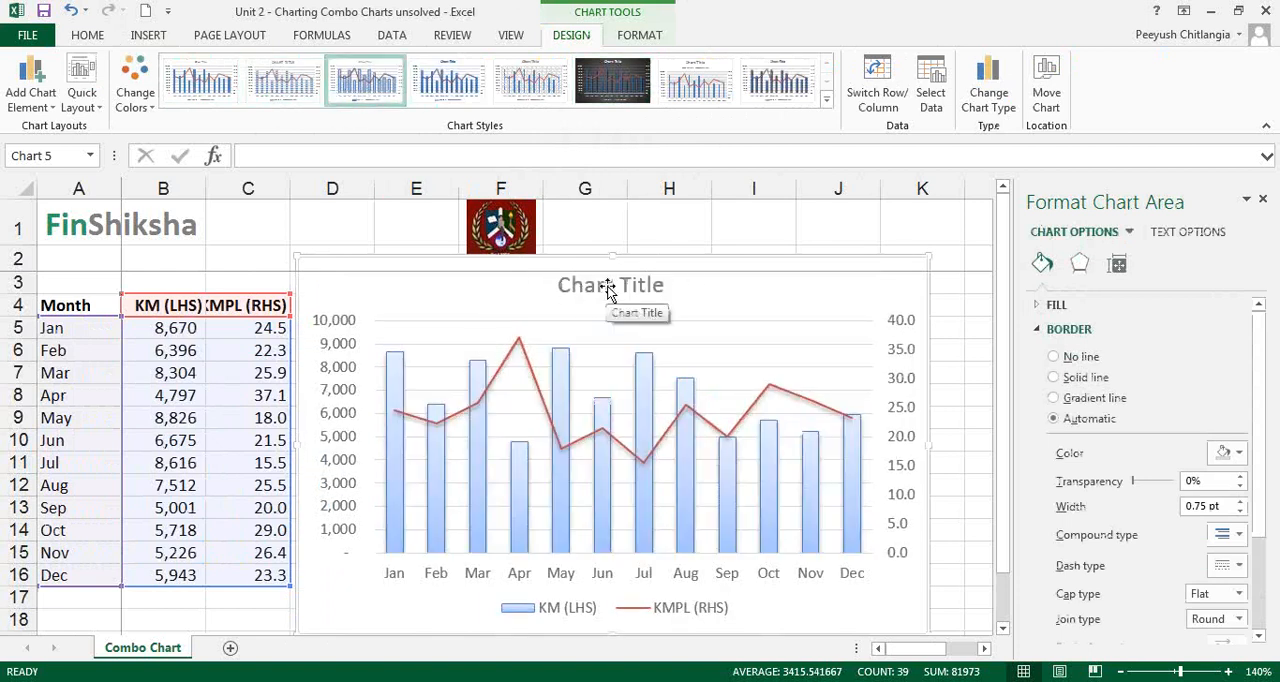
{"action": "left_click_drag", "start_coordinate": [677, 267], "coordinate": [676, 289]}
{"action": "left_click", "coordinate": [691, 343]}
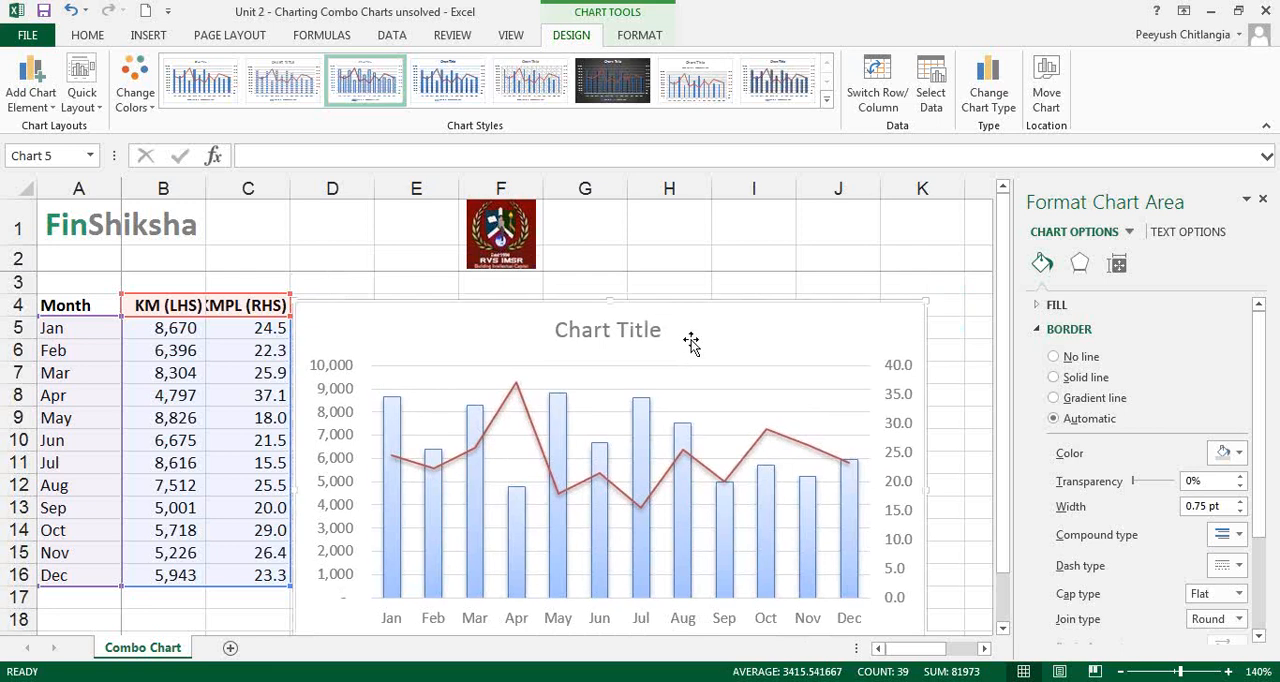